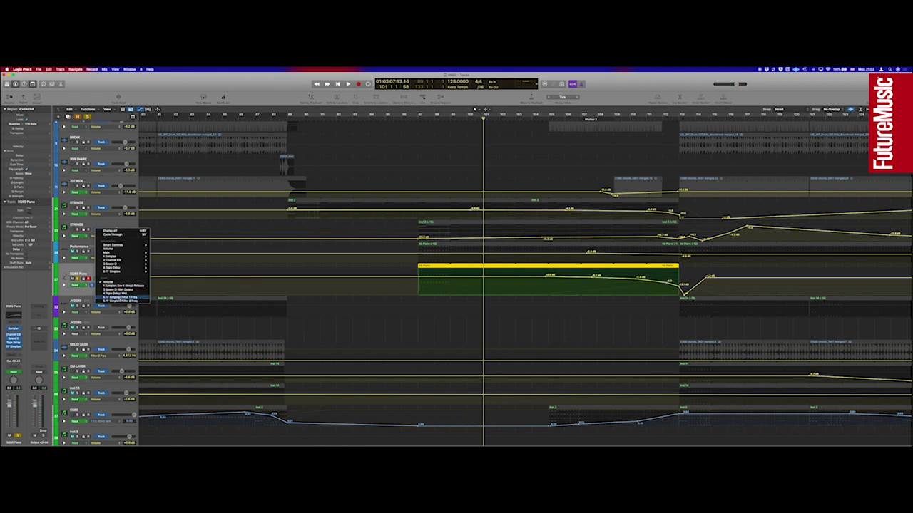
- Play the soloed SQ80 Piano region from bar 97
left_click(408, 117)
left_click(418, 118)
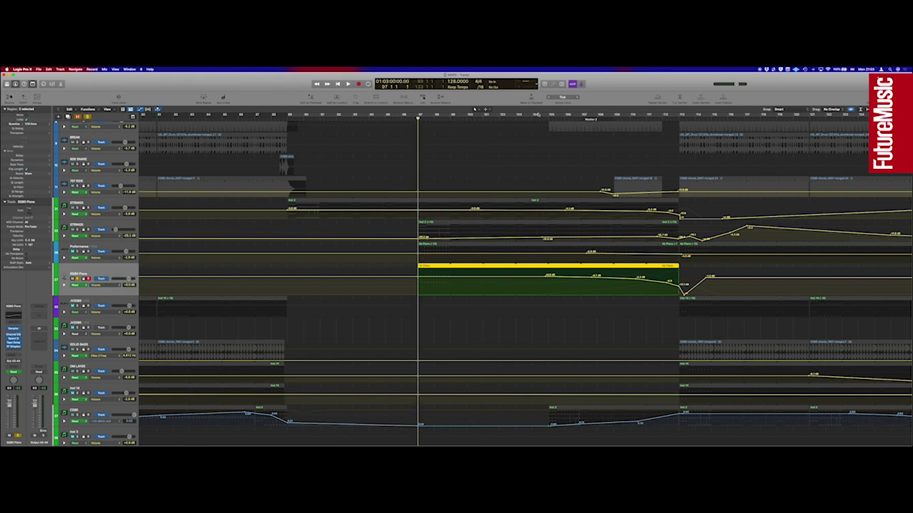
key("space")
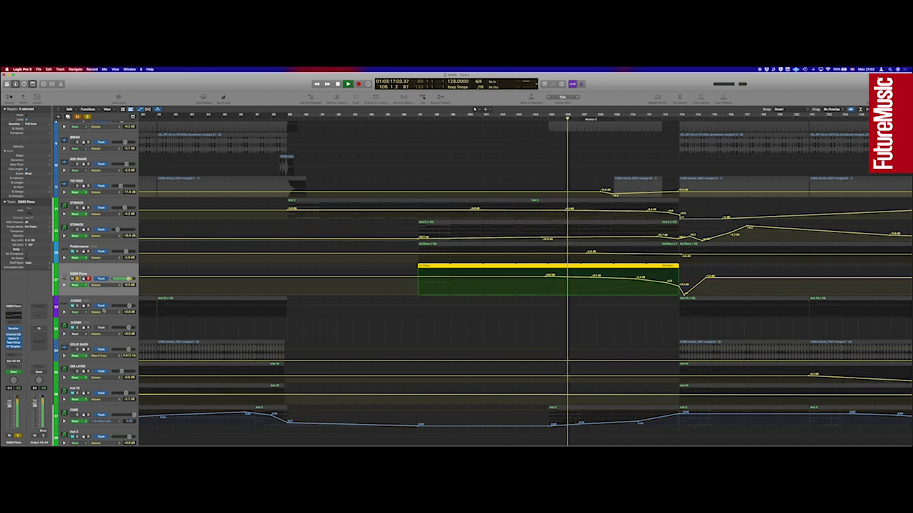
scroll(449, 306, "right", 3)
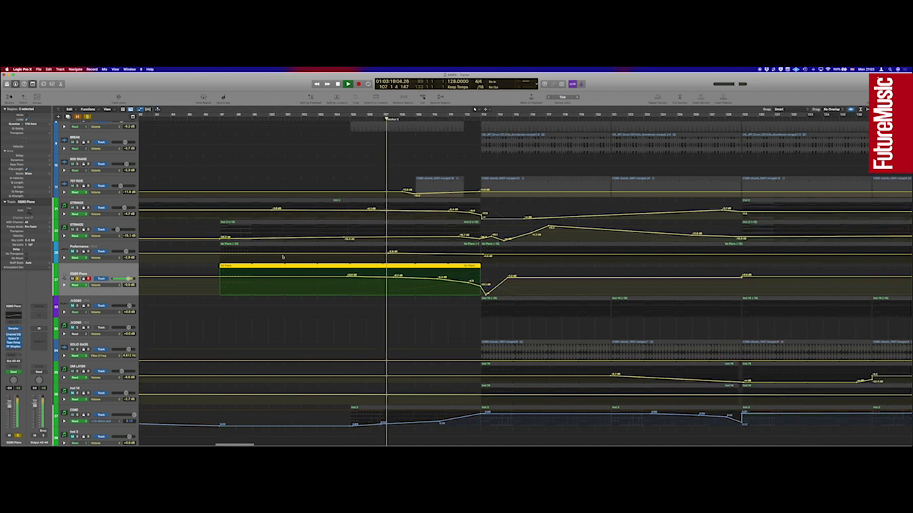
- Unsolo the SQ80 Piano track and listen to the full mix through the transition at bar 113
left_click(77, 278)
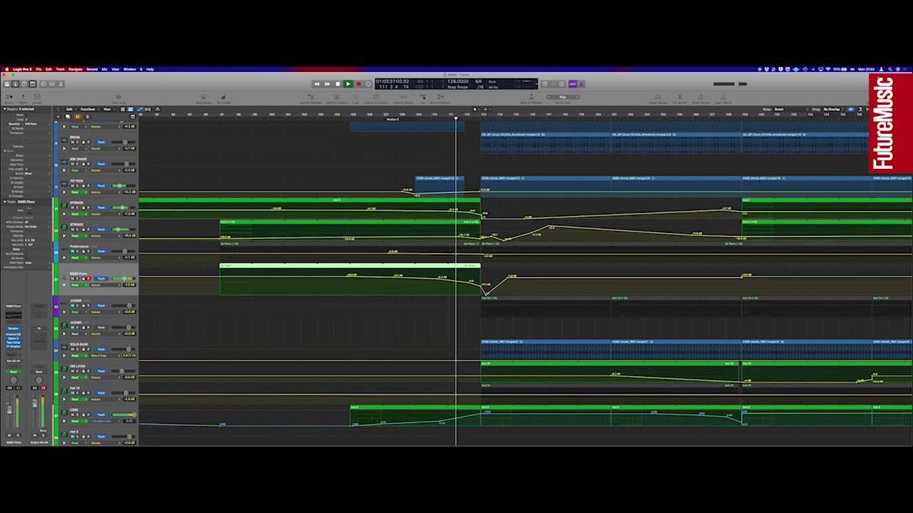
key("super+Left")
key("super+Left")
key("super+Left")
key("super+Left")
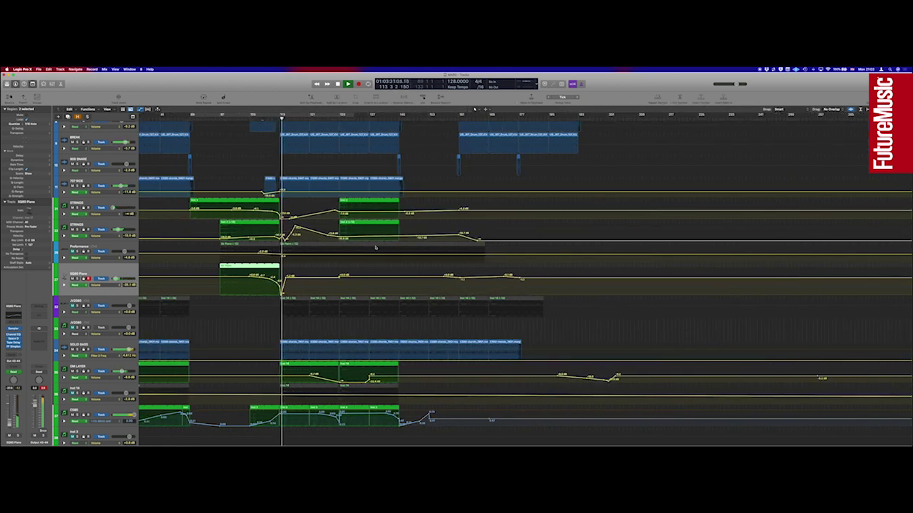
scroll(376, 247, "down", 2)
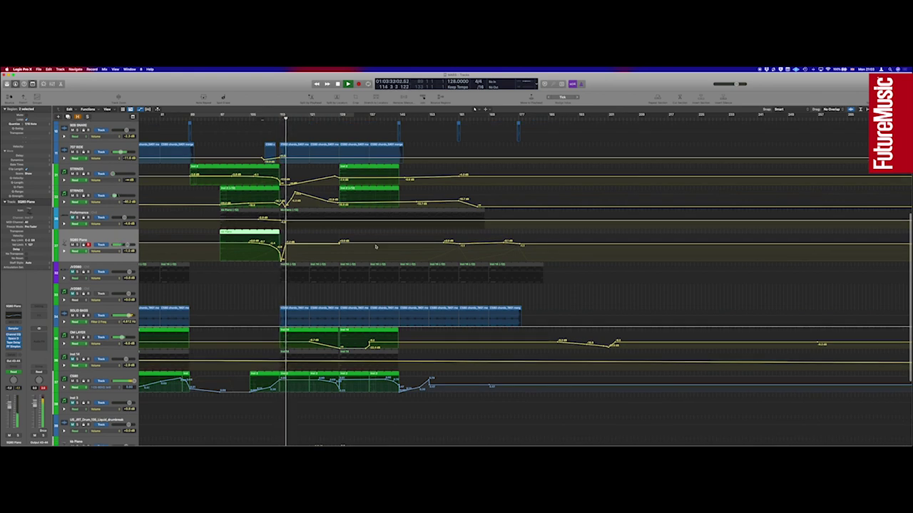
- Hide the track automation and copy the SQ80 Piano region to bar 113 together with its automation data
key("a")
key("super+Up")
key("super+Up")
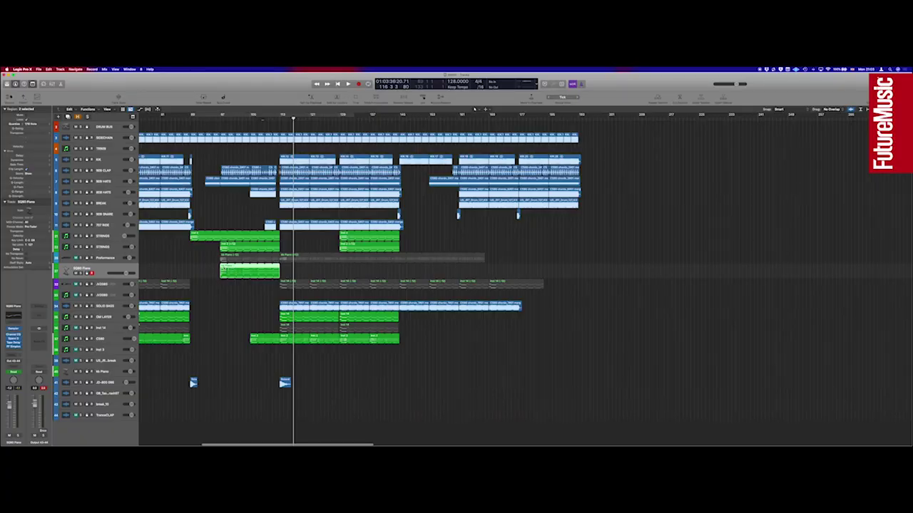
left_click_drag(225, 271, 287, 272)
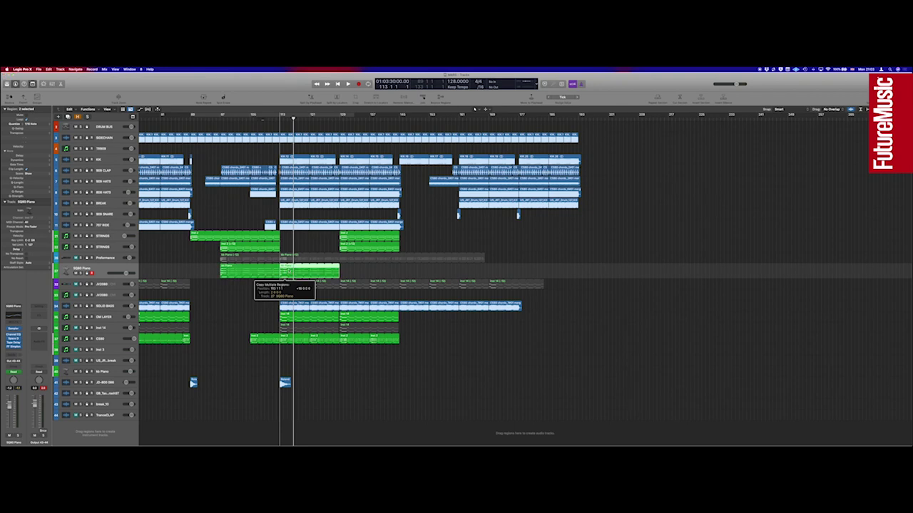
left_click(499, 185)
- Play from bar 113 and raise the volume automation at the start of the copied piano region to 0.0 dB
left_click(278, 119)
key("space")
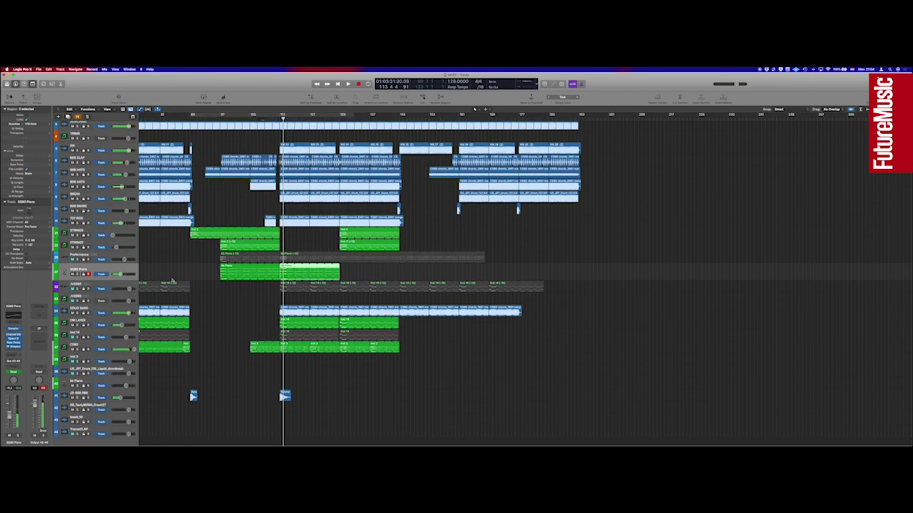
key("a")
left_click_drag(279, 288, 288, 283)
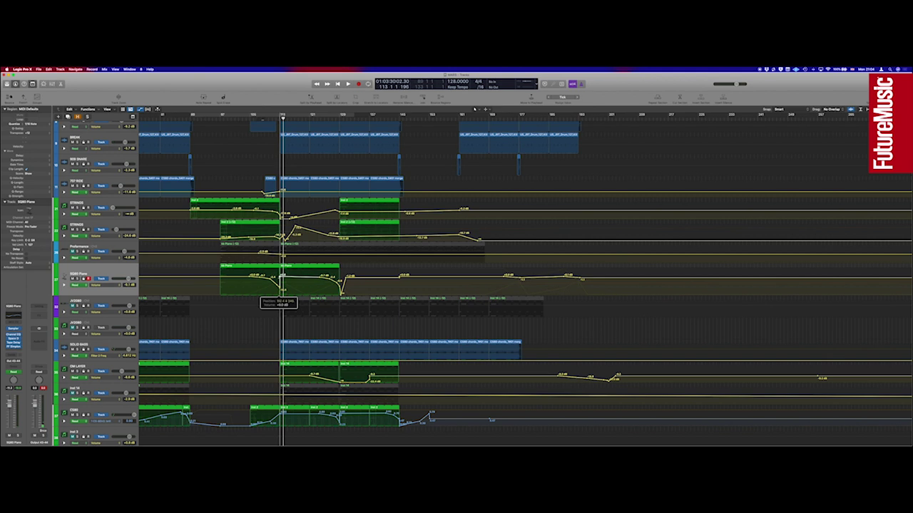
- Switch the SQ80 Piano automation lane to the Sampler Env 1 (Amp) Release parameter, inspect its curve and hide automation again
left_click(114, 285)
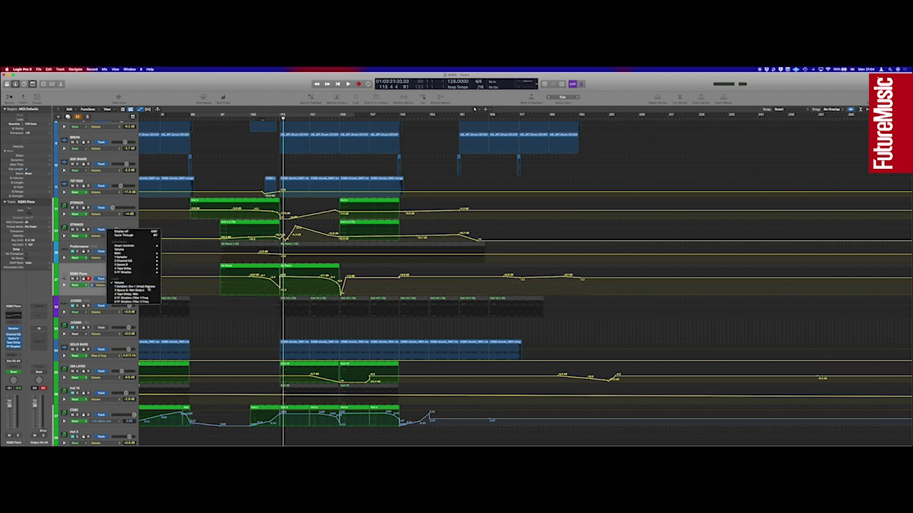
left_click(149, 287)
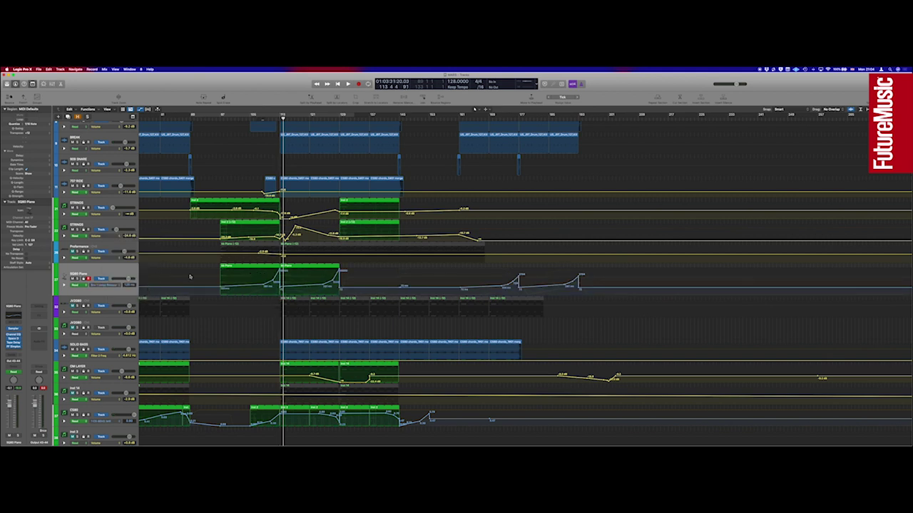
key("a")
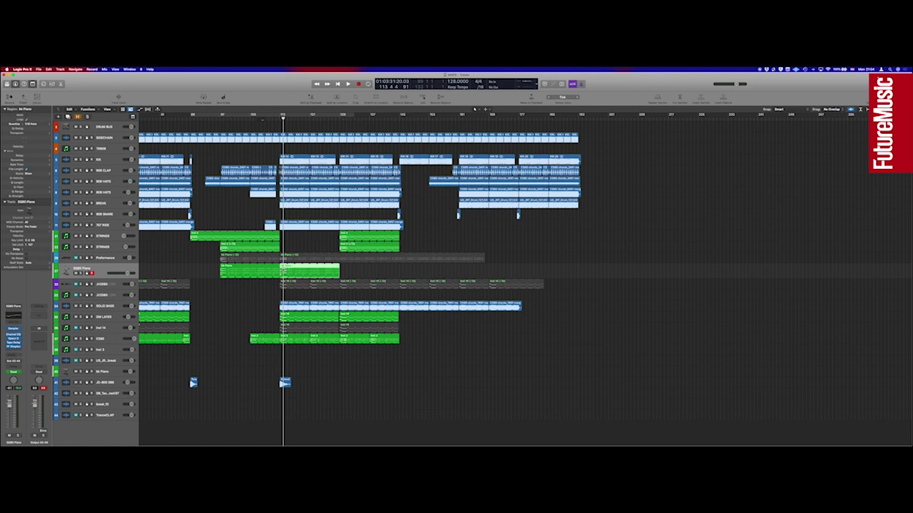
- Delete the copied SQ80 Piano region at bar 113 but keep its automation
key("BackSpace")
left_click(468, 185)
left_click(263, 255)
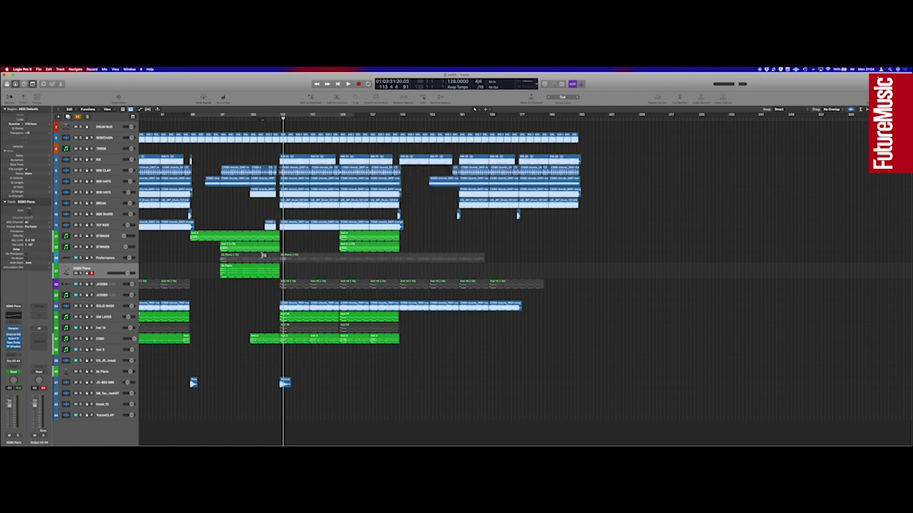
- Copy the original SQ80 Piano region to bar 113 without its automation data and play it in the mix
left_click_drag(242, 271, 301, 271)
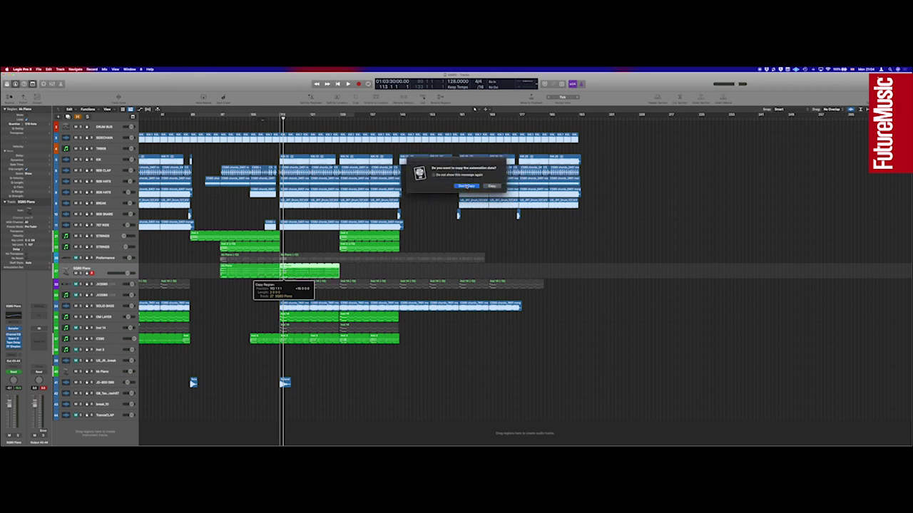
left_click(467, 187)
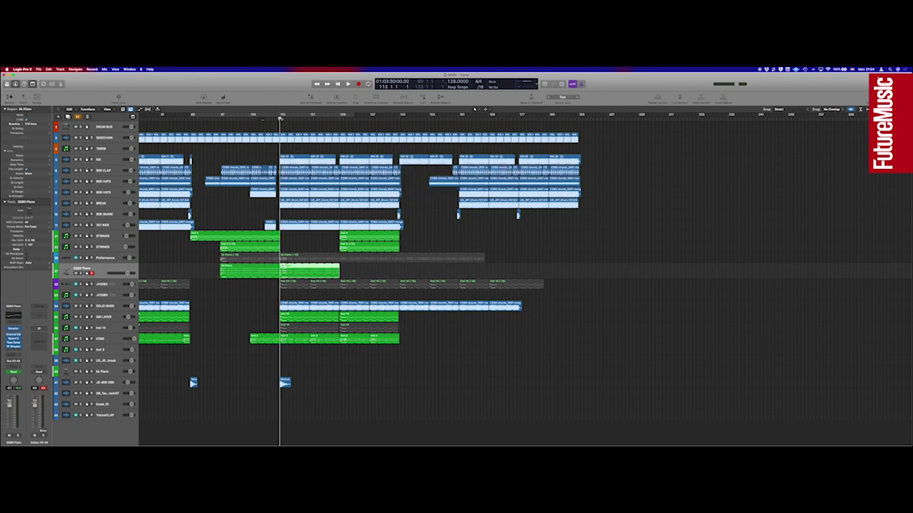
key("space")
left_click(100, 267)
- View the Omnisphere instrument on the second STRINGS track and hide its window again
mouse_move(8, 348)
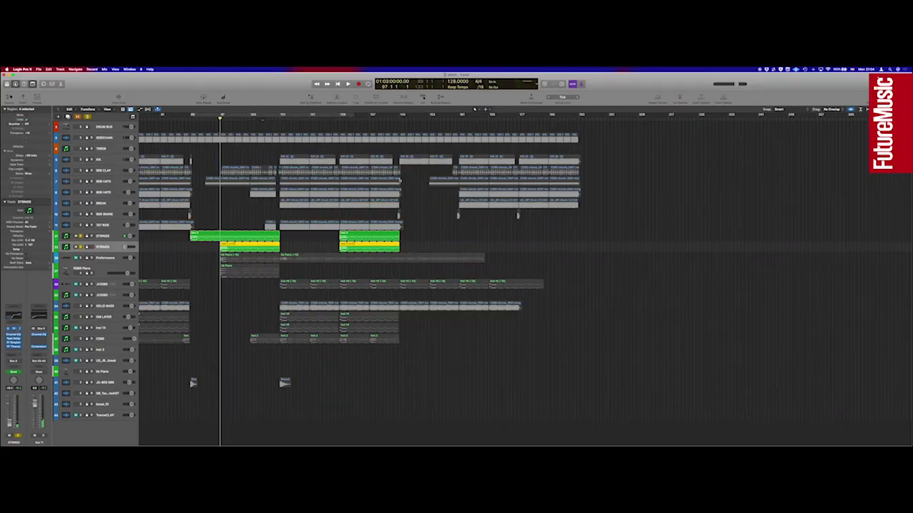
key("v")
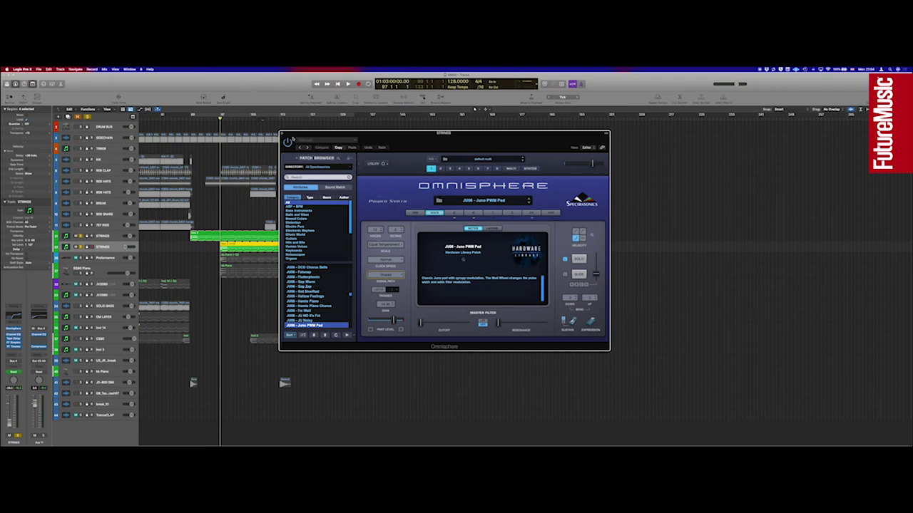
key("v")
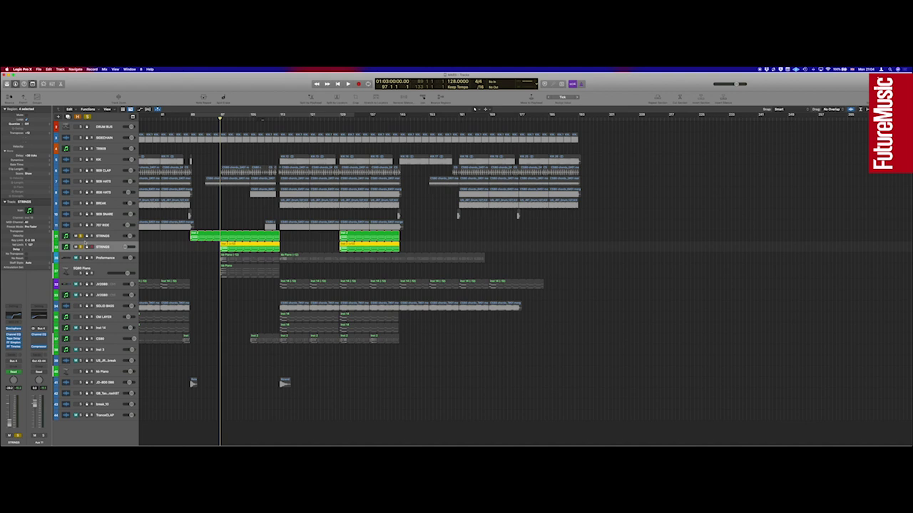
- Solo both STRINGS tracks and play them with the cycle range set from bar 129 to bar 145
left_click(80, 236)
left_click(81, 247)
left_click(80, 236)
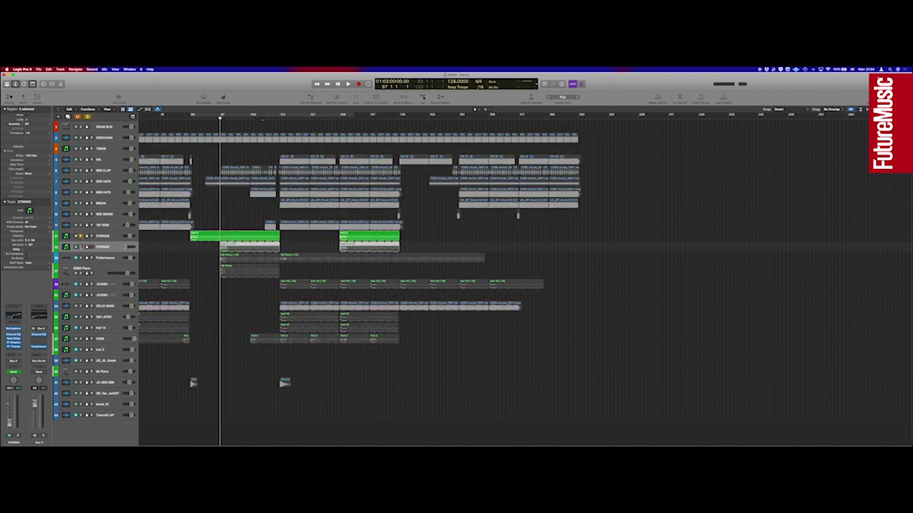
left_click_drag(265, 115, 385, 123)
key("space")
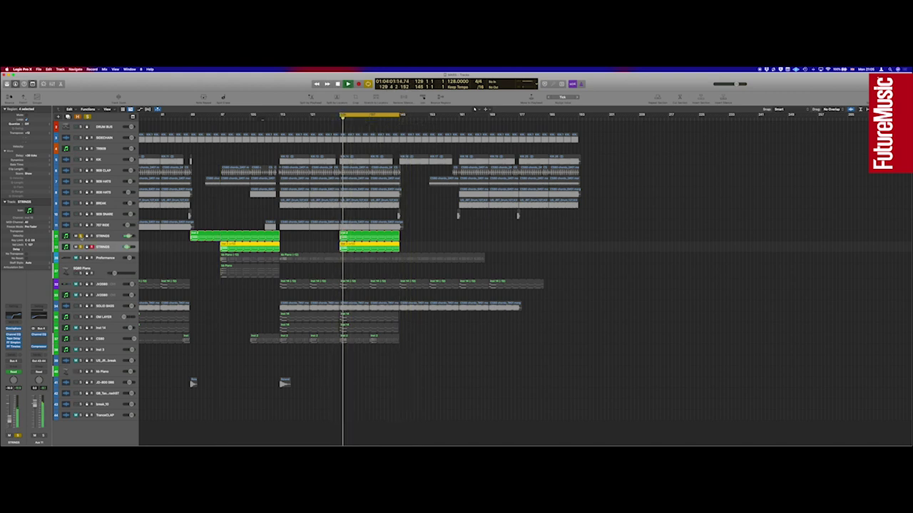
- Listen to only the second STRINGS track, inspect the FX page of its Omnisphere patch, and stop playback
left_click(81, 236)
left_click(104, 248)
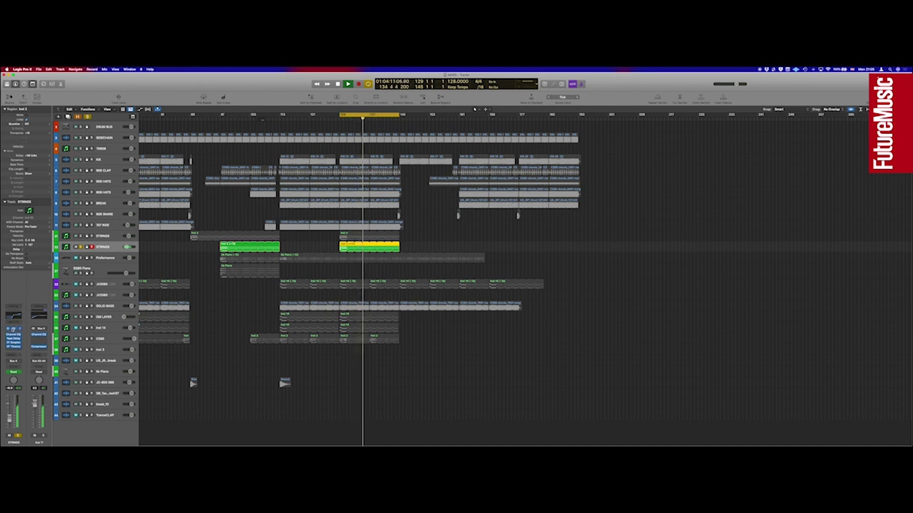
left_click(13, 330)
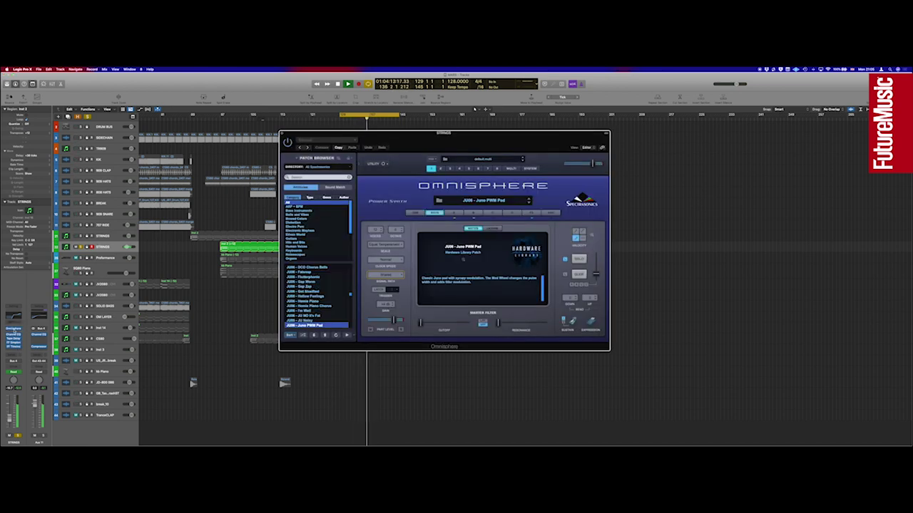
left_click(533, 214)
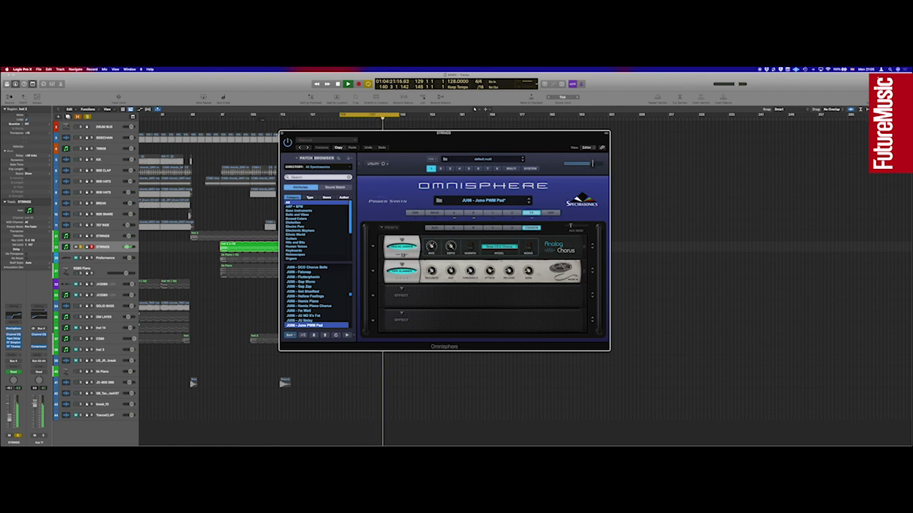
key("super+w")
key("space")
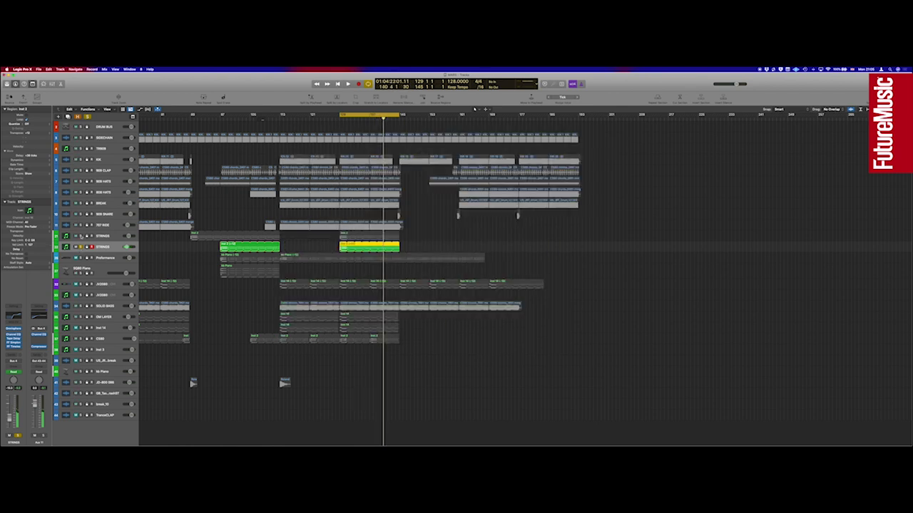
- Play both STRINGS tracks soloed together and turn off the cycle range
left_click(77, 236)
key("space")
double_click(381, 117)
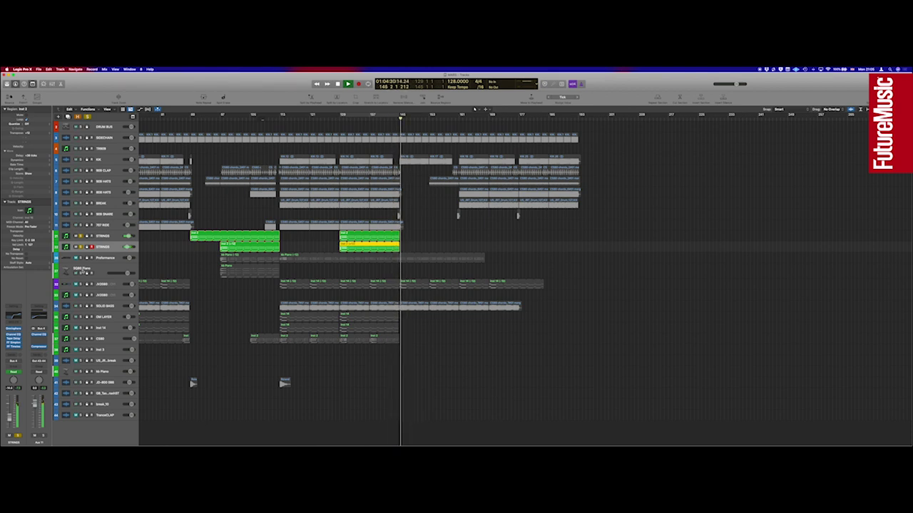
- Unsolo the STRINGS tracks and play the full mix from bar 129
key("super+a")
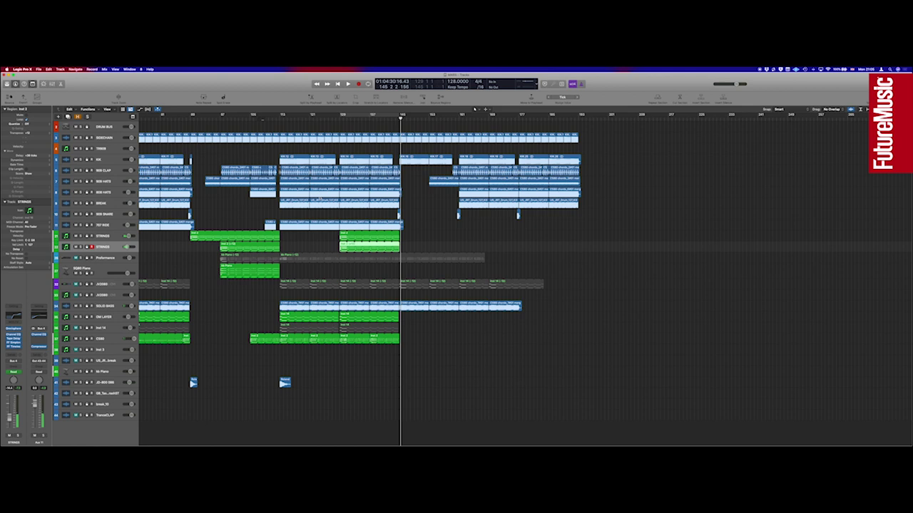
mouse_move(338, 118)
left_mouse_down()
mouse_move(295, 118)
mouse_move(354, 119)
mouse_move(339, 120)
left_mouse_up()
key("space")
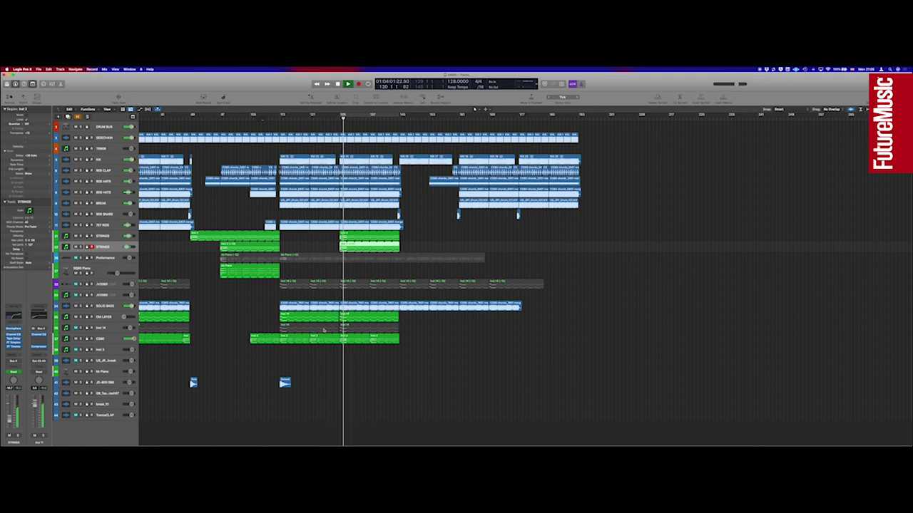
- Select the CS80 track and show its automation around bars 129 to 145 during playback
left_click(108, 340)
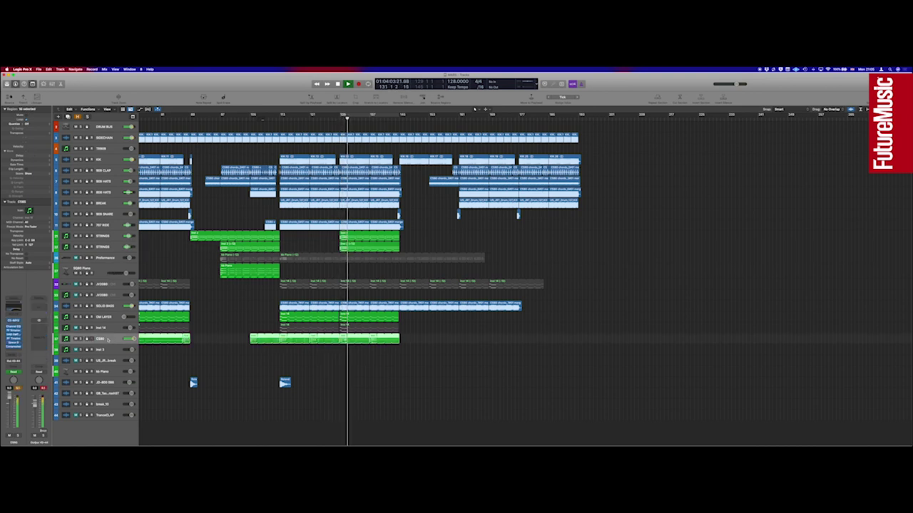
key("a")
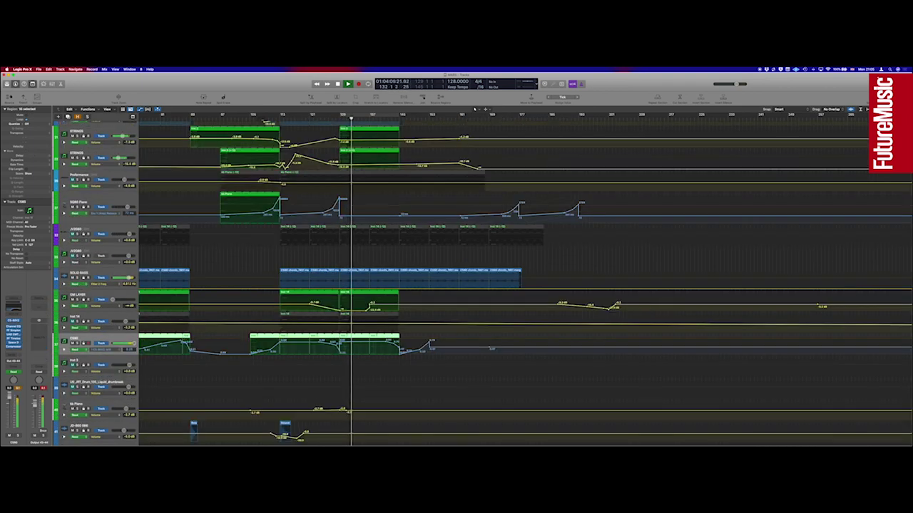
key("super+Right")
key("super+Right")
key("super+Right")
key("super+Right")
key("super+Right")
key("super+Right")
key("super+Left")
key("super+Left")
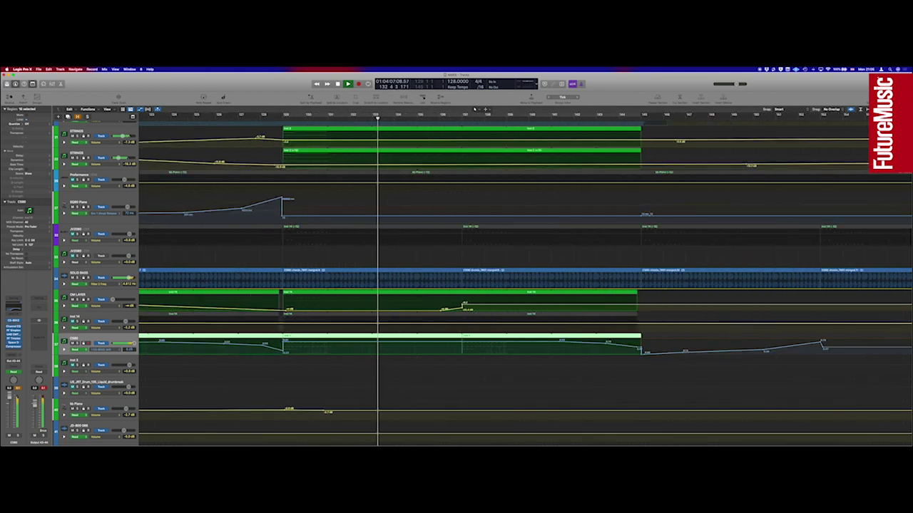
scroll(332, 349, "up", 1)
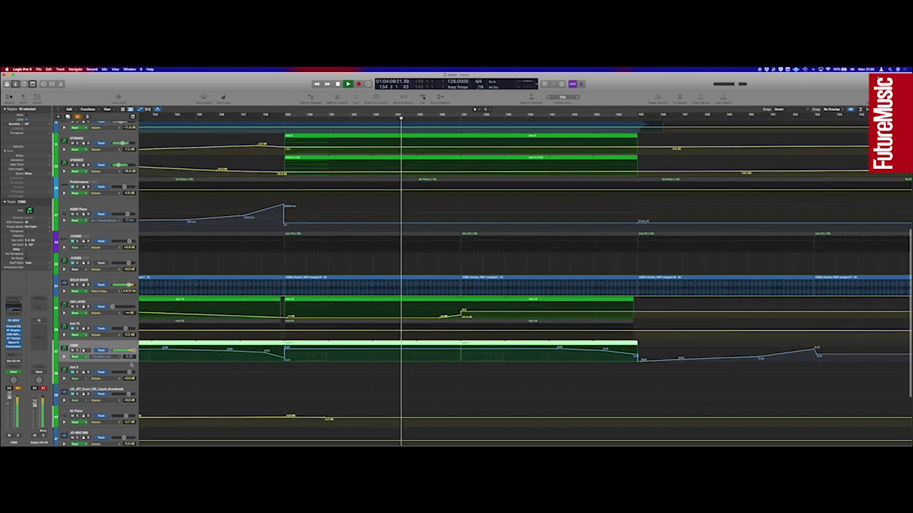
- Enlarge the CS80 track's height and choose the CS-80V3 parameter for its automation lane
left_click_drag(112, 363, 111, 379)
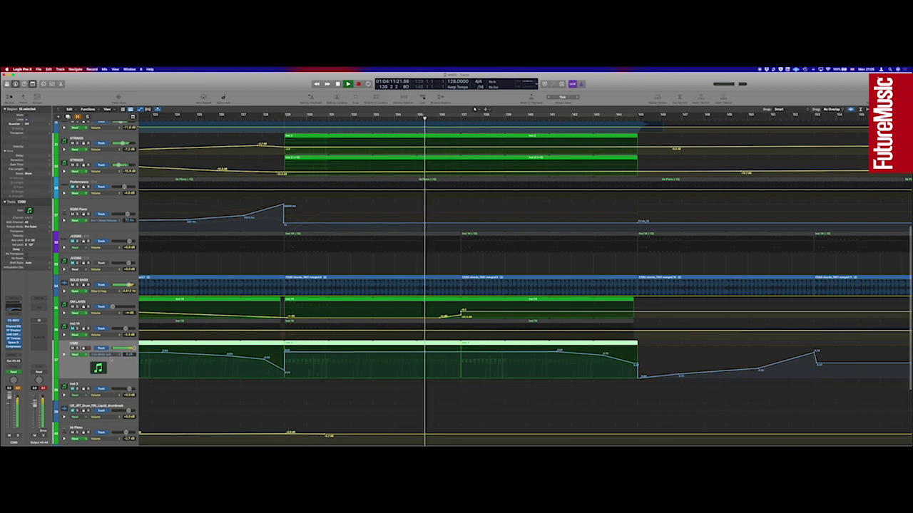
left_click(112, 359)
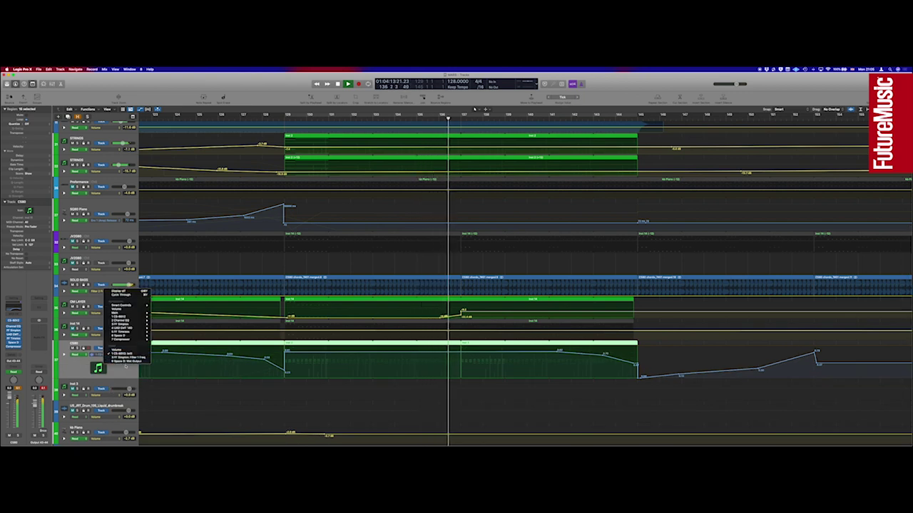
left_click(123, 353)
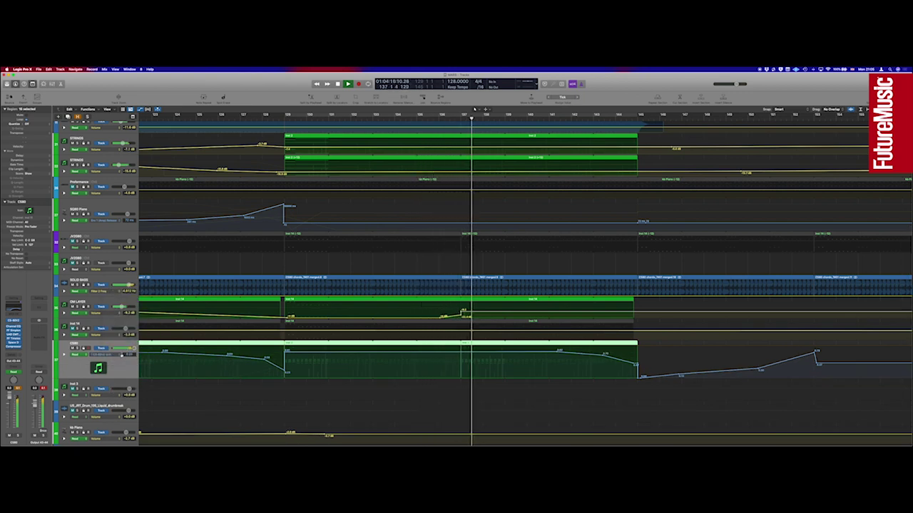
- Switch the CS80 automation lane to a different parameter to view its curve, and hide the track automation
left_click(123, 356)
left_click(124, 361)
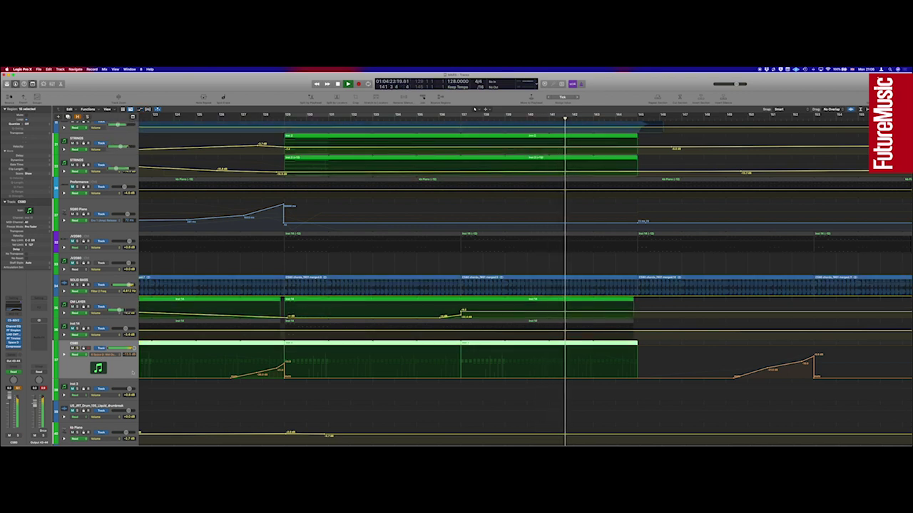
key("a")
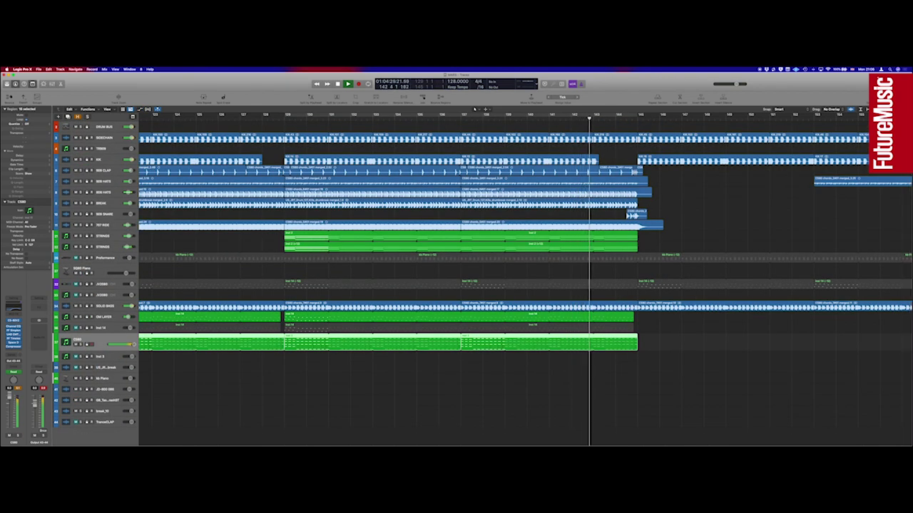
- Zoom out to see the whole arrangement to its end during playback and select the muted JV2080 track
key("super+Left")
key("super+Left")
key("super+Left")
key("super+Left")
key("super+Left")
scroll(640, 322, "right", 3)
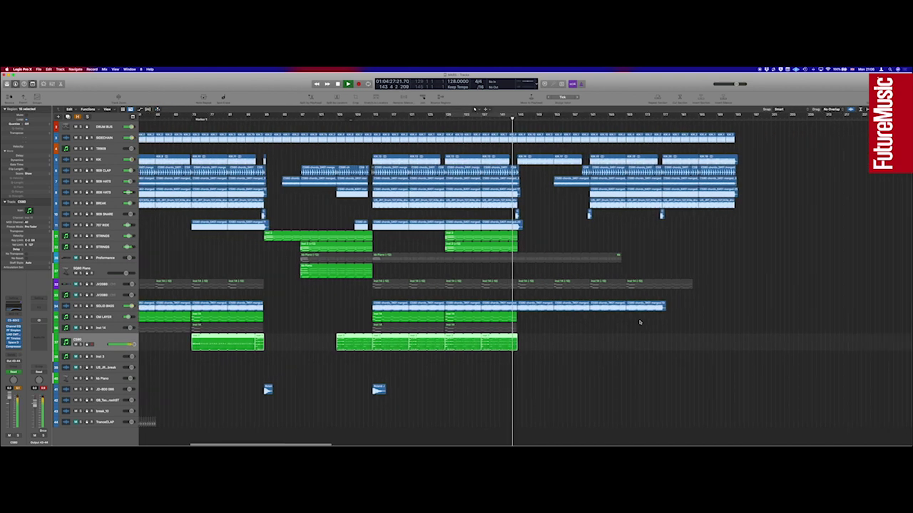
scroll(640, 323, "right", 2)
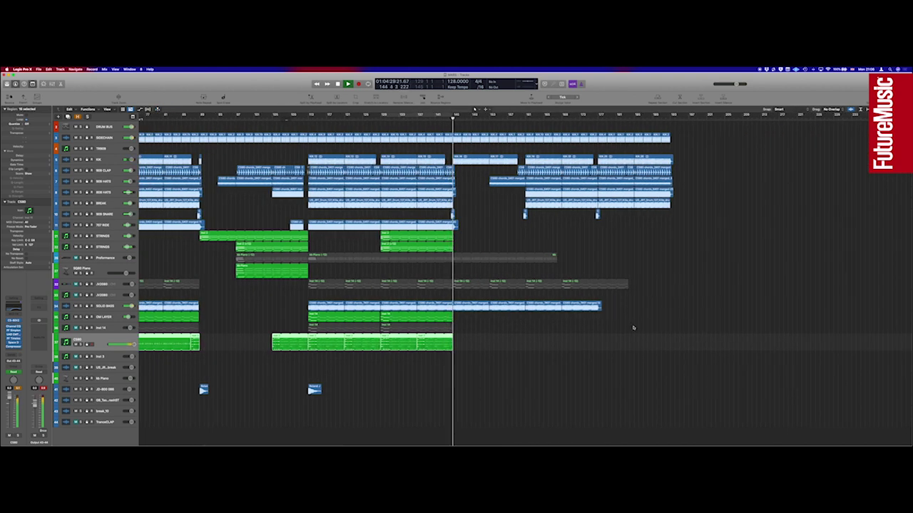
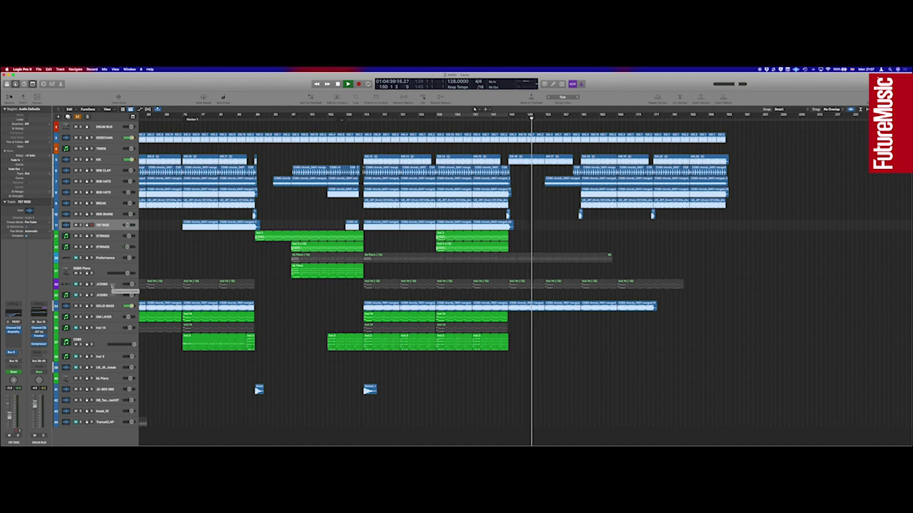
left_click(107, 285)
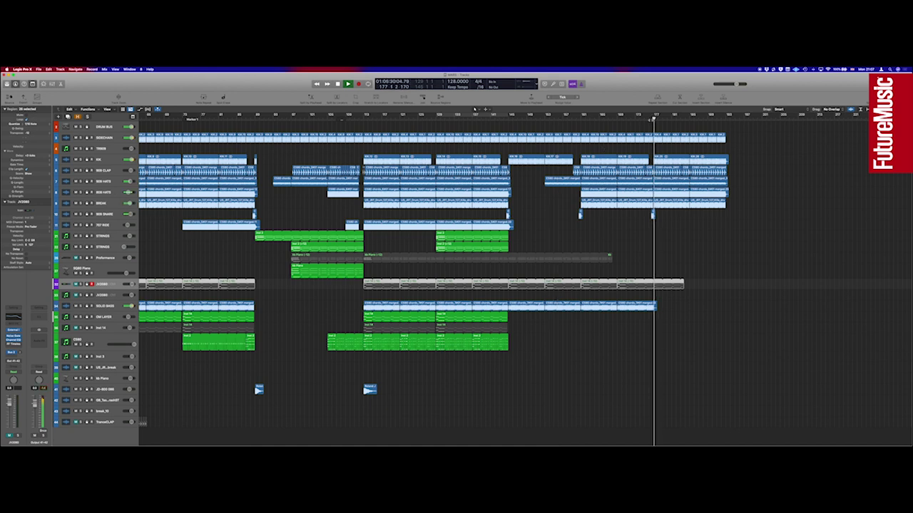
- Select the DRUM BUS track and open its Frontier limiter over the middle of the arrangement
scroll(435, 278, "left", 1)
scroll(413, 178, "left", 8)
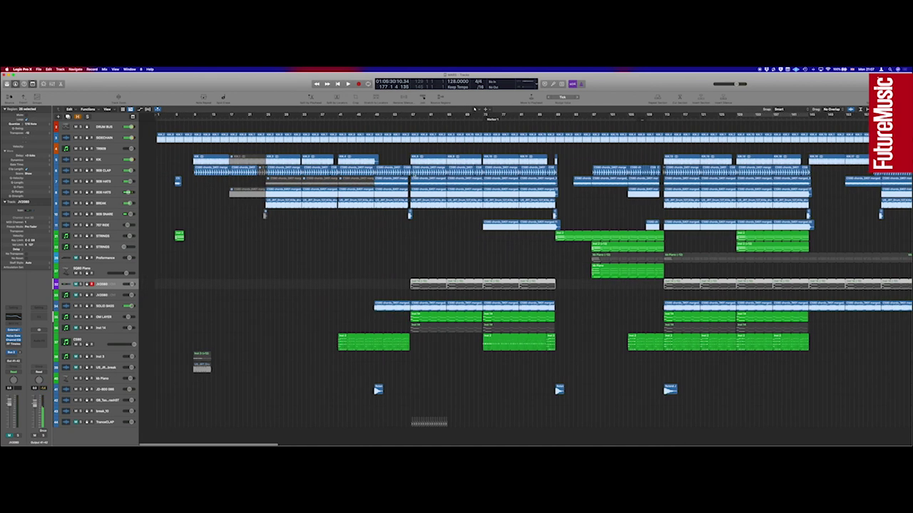
double_click(104, 127)
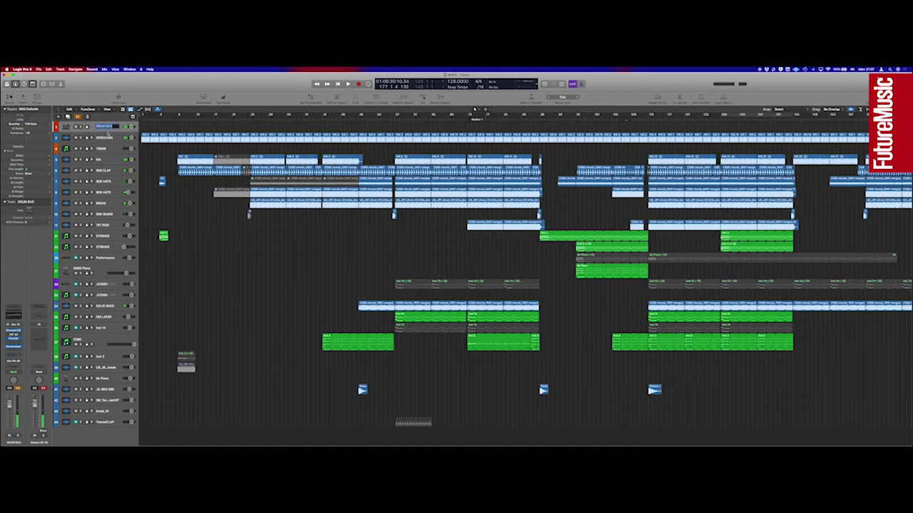
left_click(13, 339)
left_click_drag(408, 131, 453, 157)
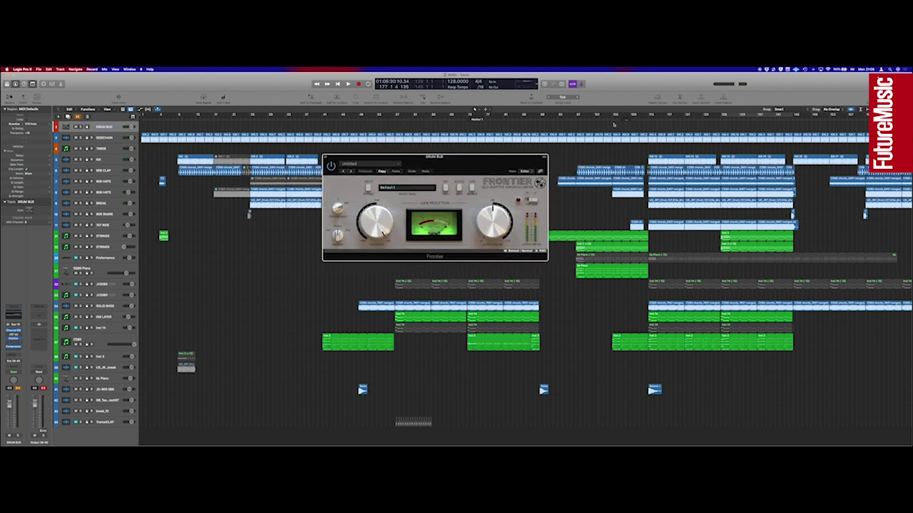
- Set the cycle range from bar 113 to bar 129 and play it
scroll(614, 125, "right", 5)
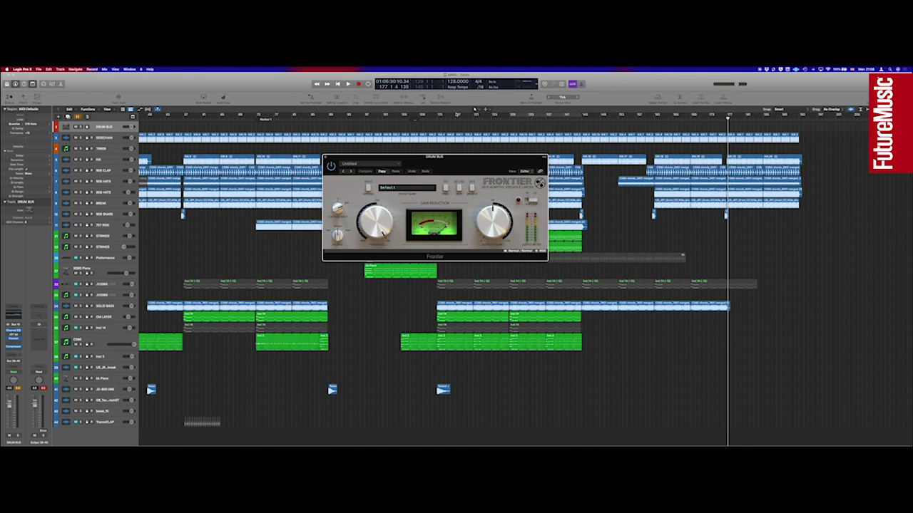
scroll(499, 285, "left", 3)
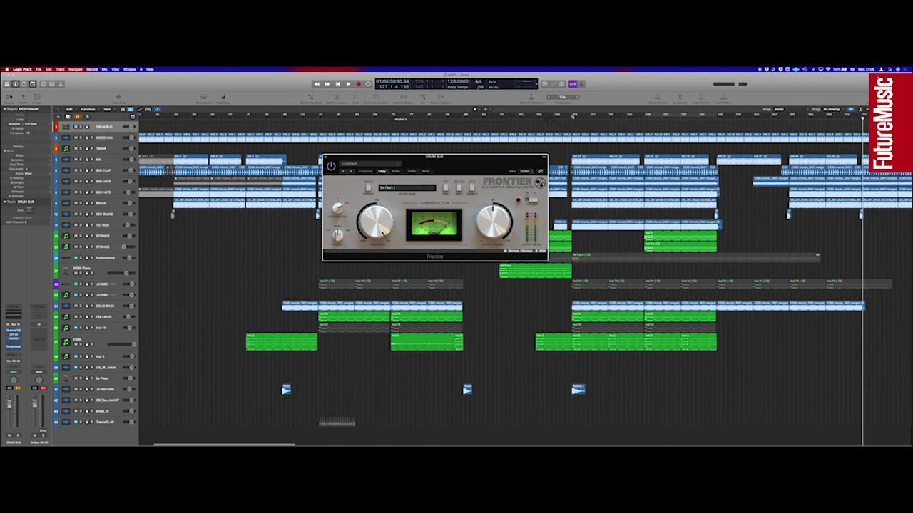
left_click_drag(573, 114, 644, 121)
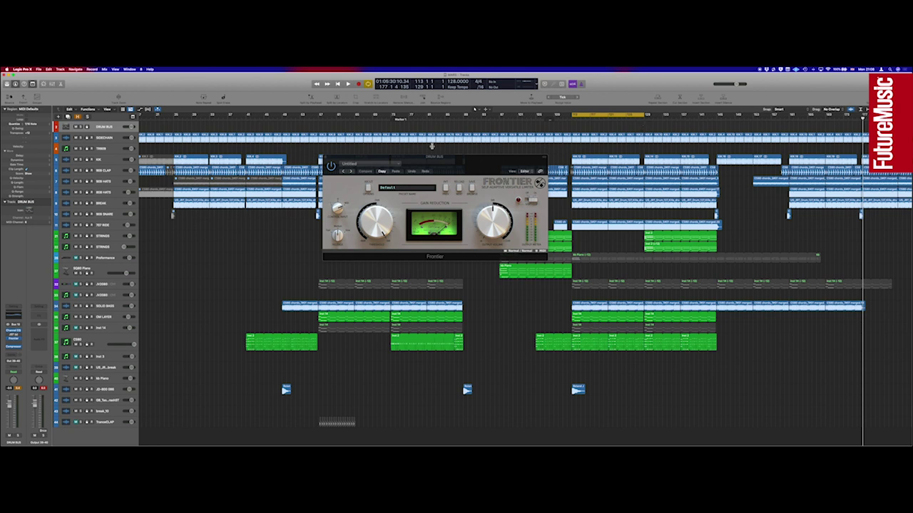
key("space")
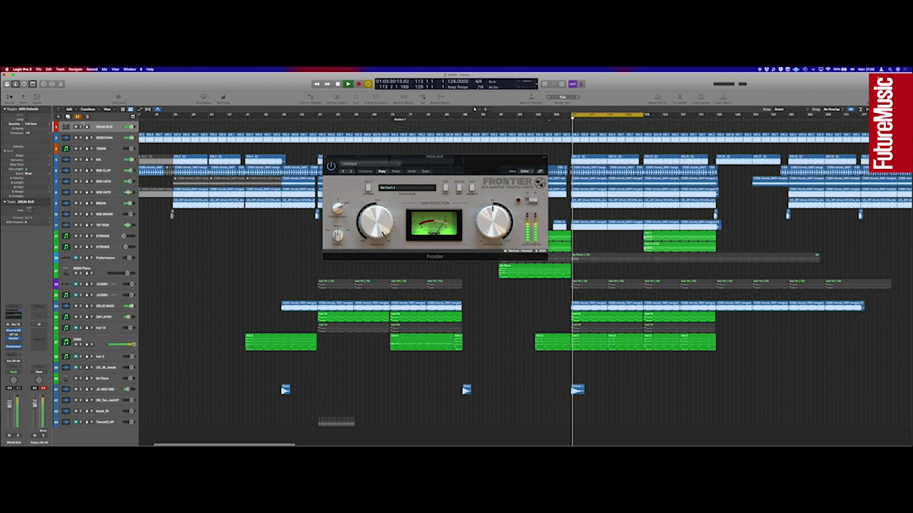
- Solo the DRUM BUS, slightly adjust Frontier's threshold knob during playback and stop the transport
key("s")
left_click_drag(377, 216, 377, 219)
key("space")
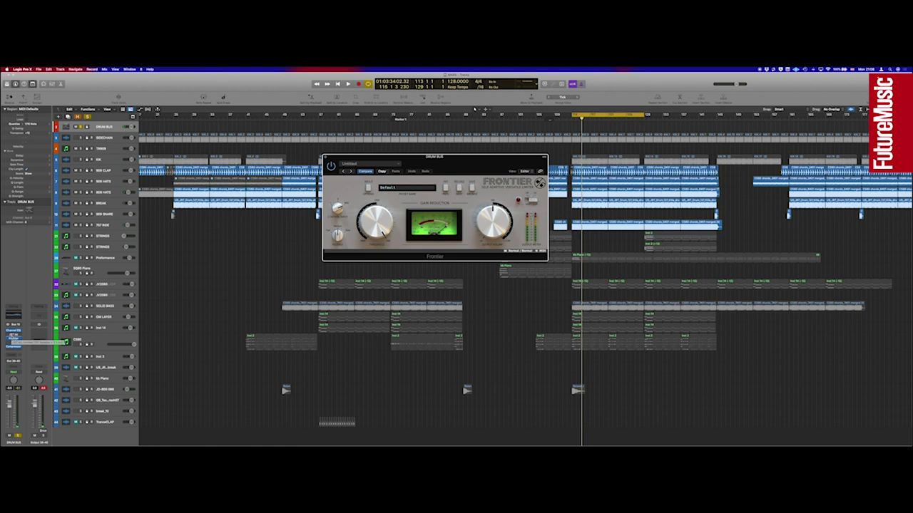
- Examine the J37 tape plug-in on the DRUM BUS and close its window
left_click(21, 332)
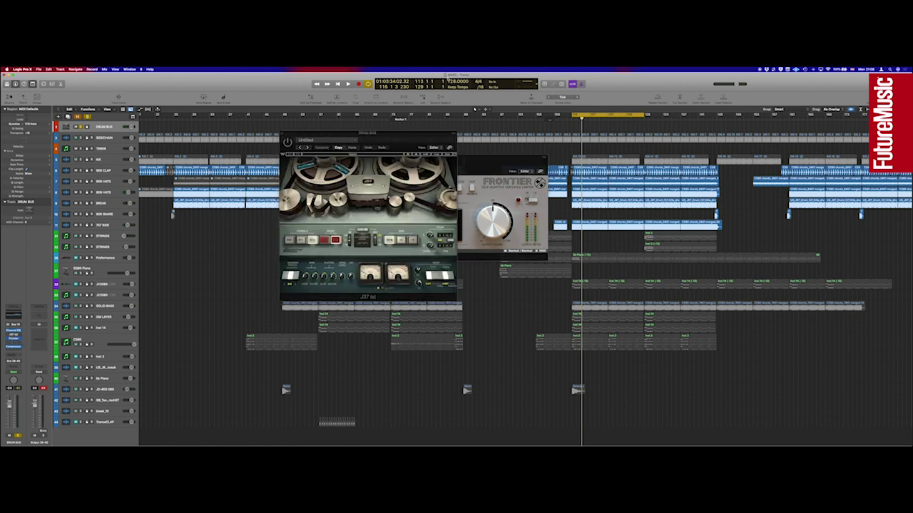
left_click_drag(372, 134, 445, 238)
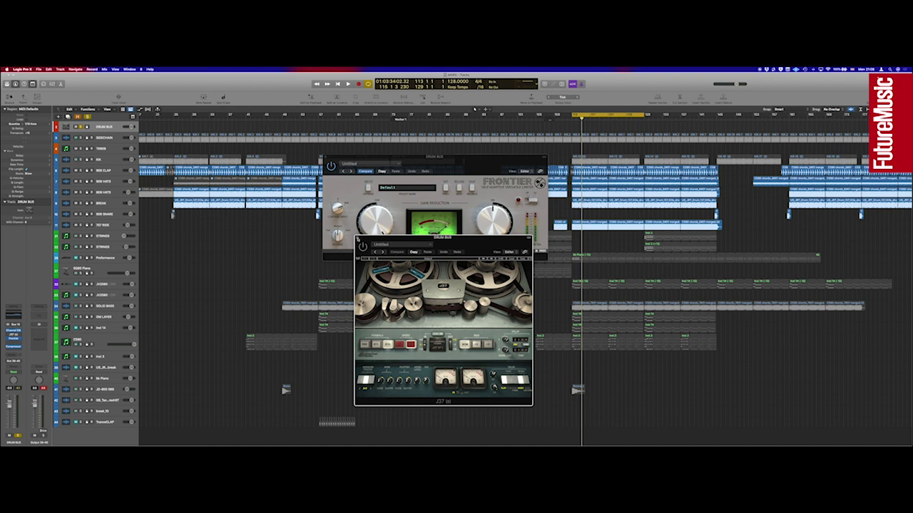
left_click(357, 238)
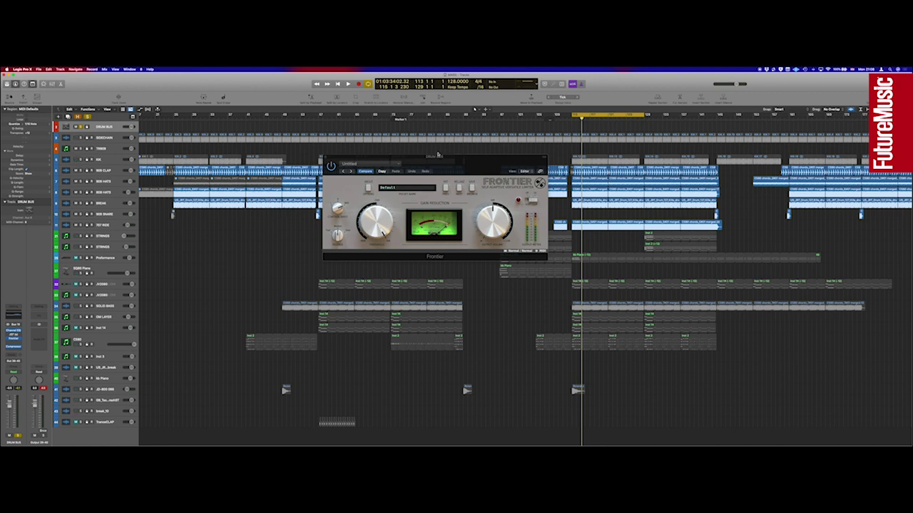
- Browse the D16 Group plug-ins available for a DRUM BUS insert without choosing one
left_click_drag(438, 156, 434, 153)
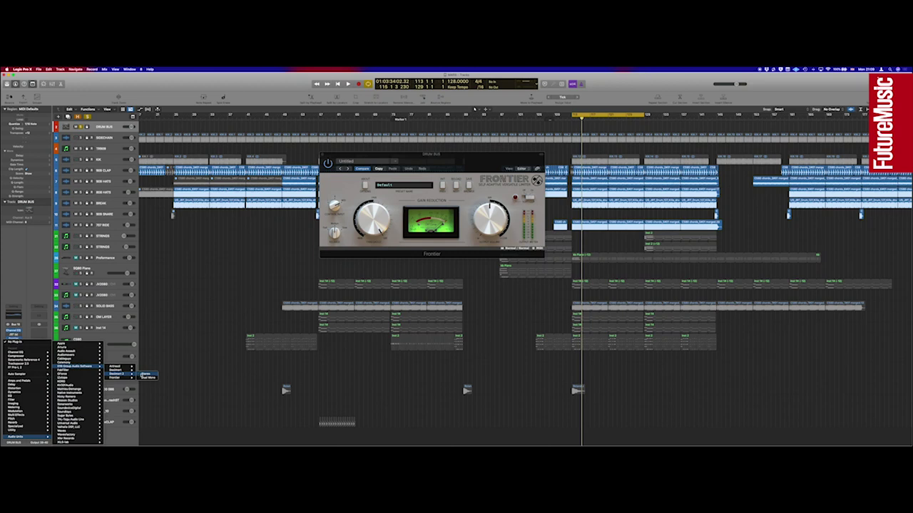
mouse_move(127, 367)
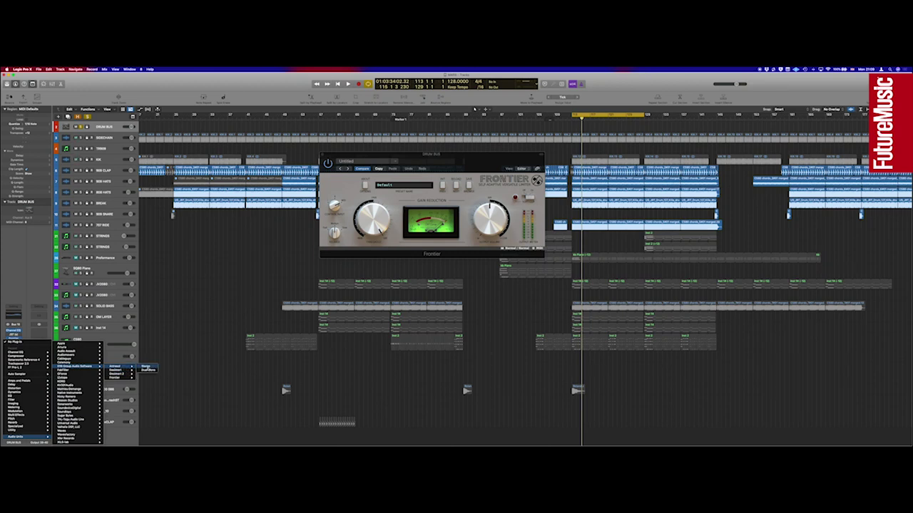
left_click(161, 358)
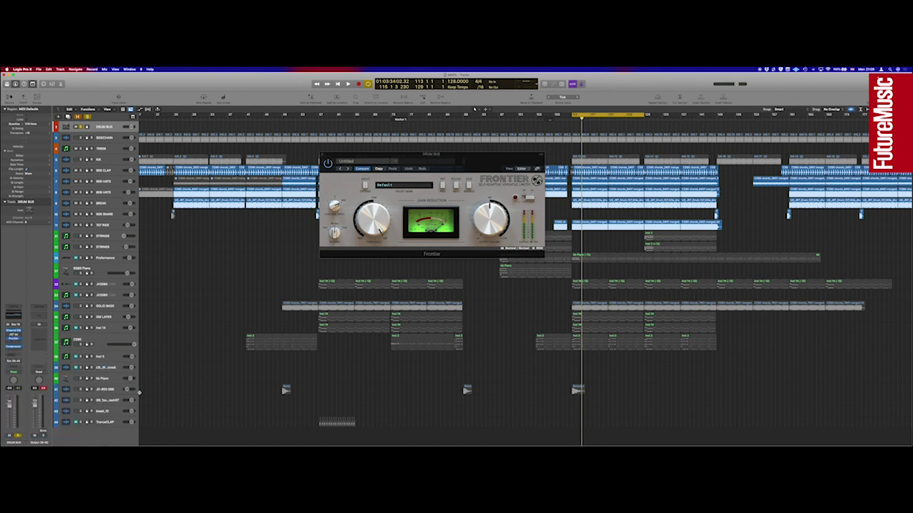
- Inspect the DRUM BUS Channel EQ, and close both the EQ and Frontier windows
scroll(198, 333, "right", 1)
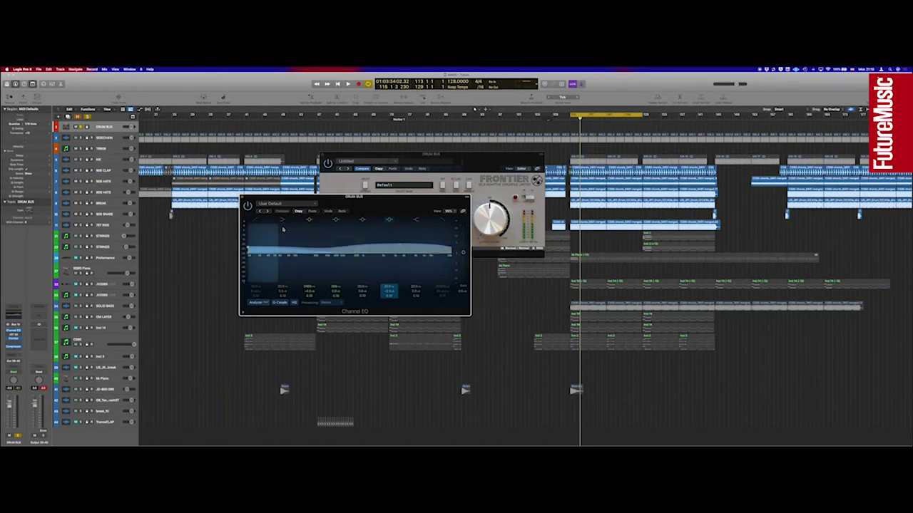
left_click(243, 199)
left_click(321, 156)
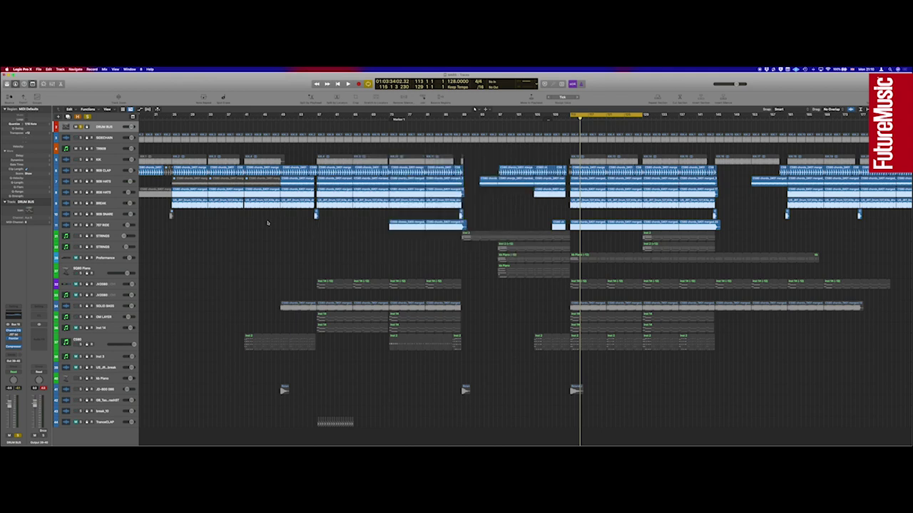
- Show the mixer and open the Output channel's UAD Precision Maximizer and Channel EQ
key("x")
scroll(710, 342, "right", 1)
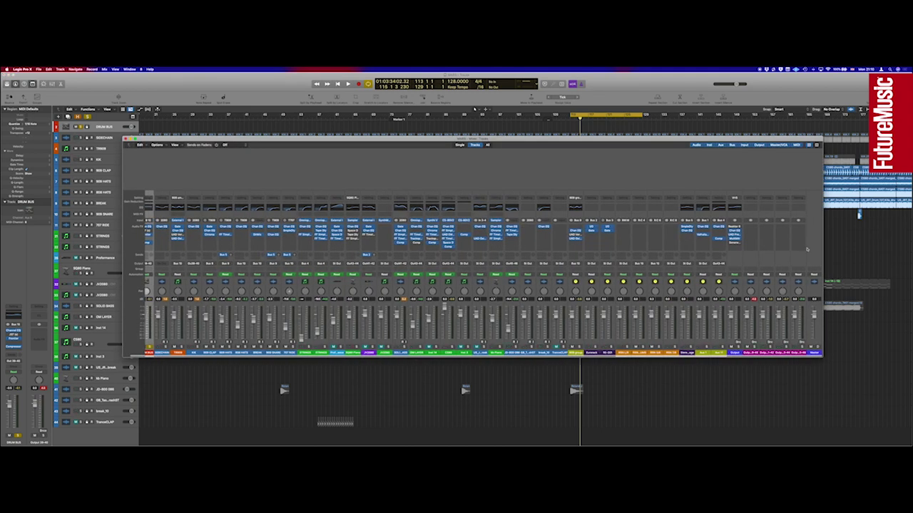
left_click(734, 236)
left_click(734, 231)
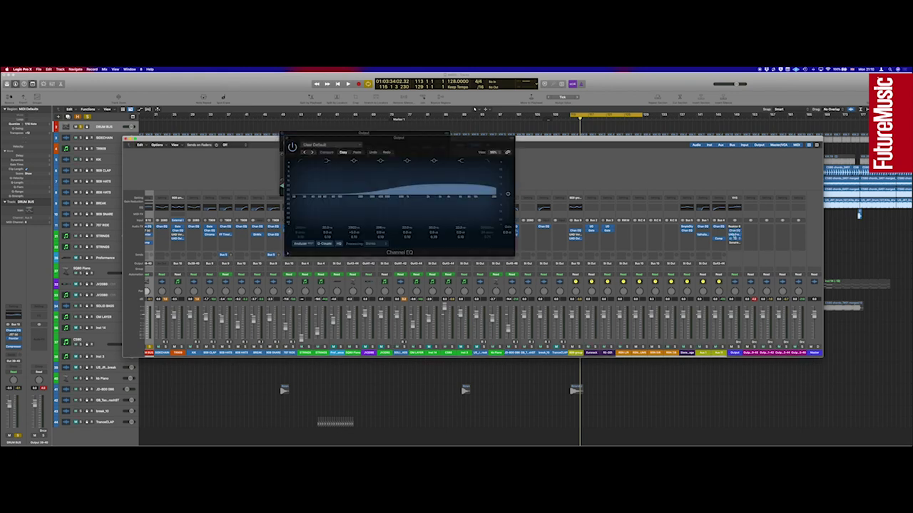
- Place the Output channel's EQ clear of the Precision Maximizer and briefly play the soloed drums through both
left_click(735, 238)
left_click(287, 139)
left_click_drag(413, 141, 402, 232)
key("space")
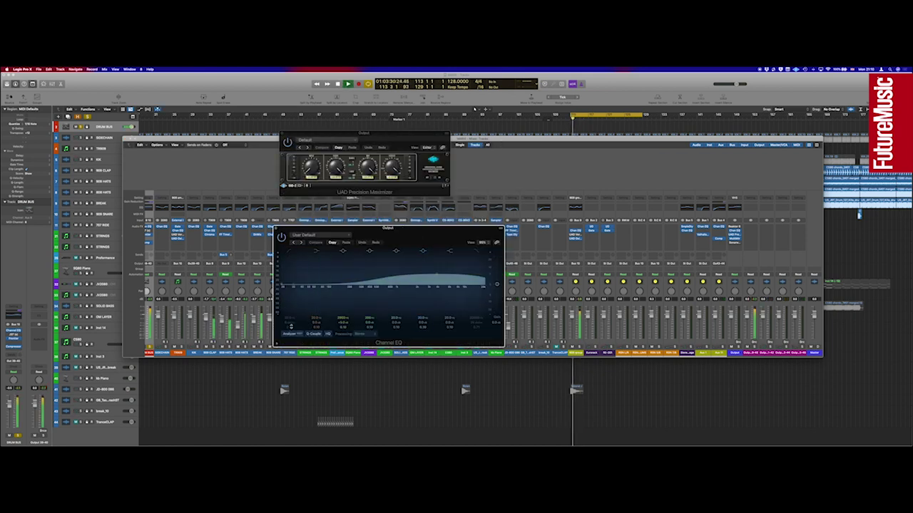
key("space")
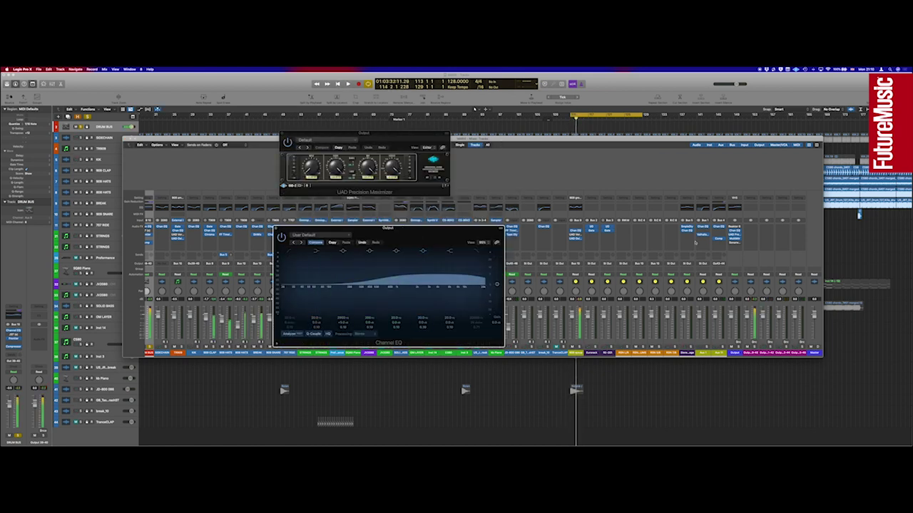
- Audition the drums once more and close the Output channel's Precision Maximizer and Channel EQ windows
left_click(734, 235)
key("space")
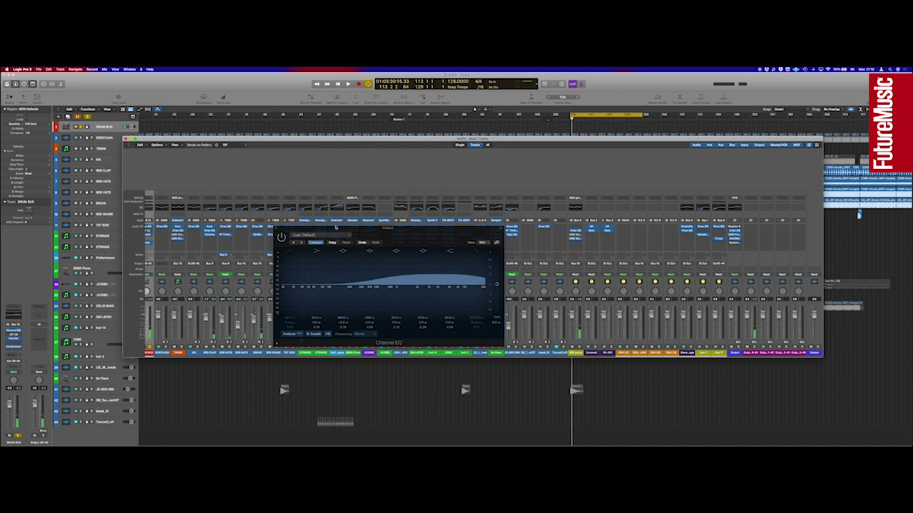
left_click(276, 228)
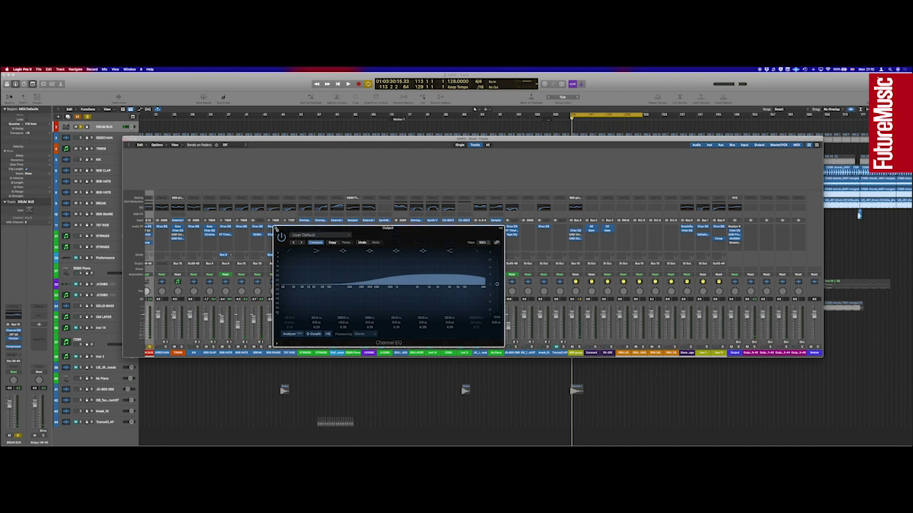
left_click(276, 228)
- Review the UAD Precision Maximizer's controls on the Output channel and close the plug-in
left_click(735, 236)
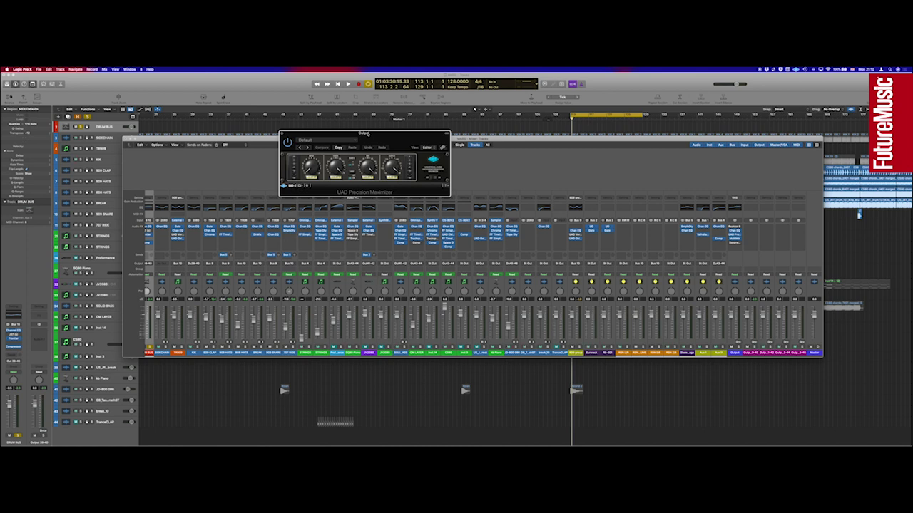
left_click_drag(371, 137, 421, 190)
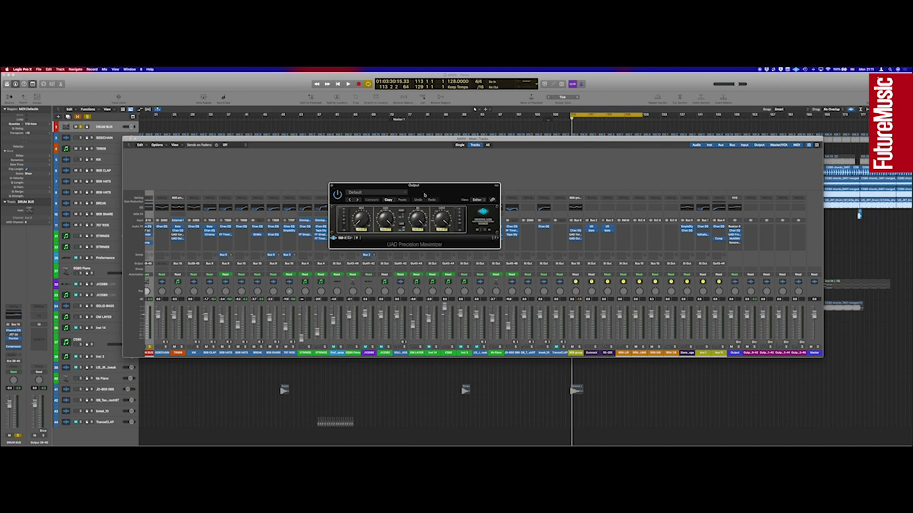
left_click_drag(389, 224, 390, 229)
left_click(333, 186)
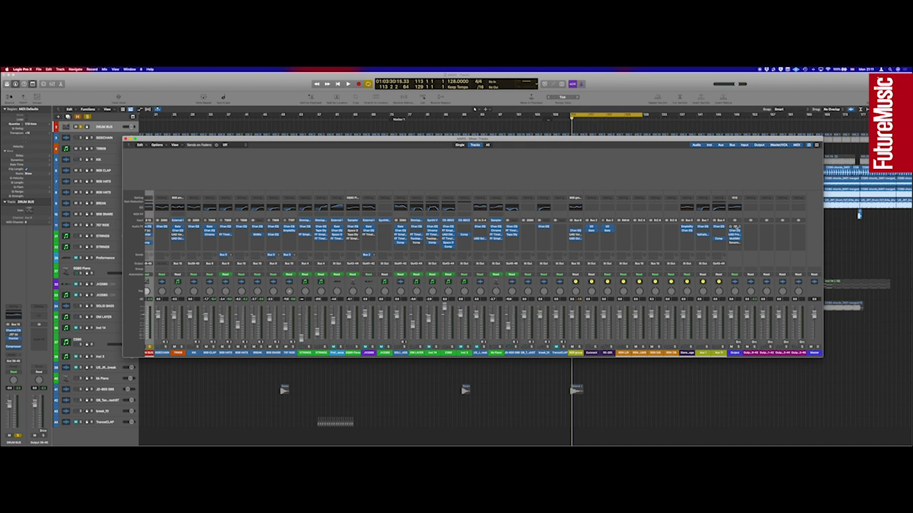
- Audition Reaktor 6's 90s VHS Tape effect on the Output channel and move the plug-in to the DRUM BUS inserts
left_click(735, 228)
left_click_drag(391, 137, 329, 152)
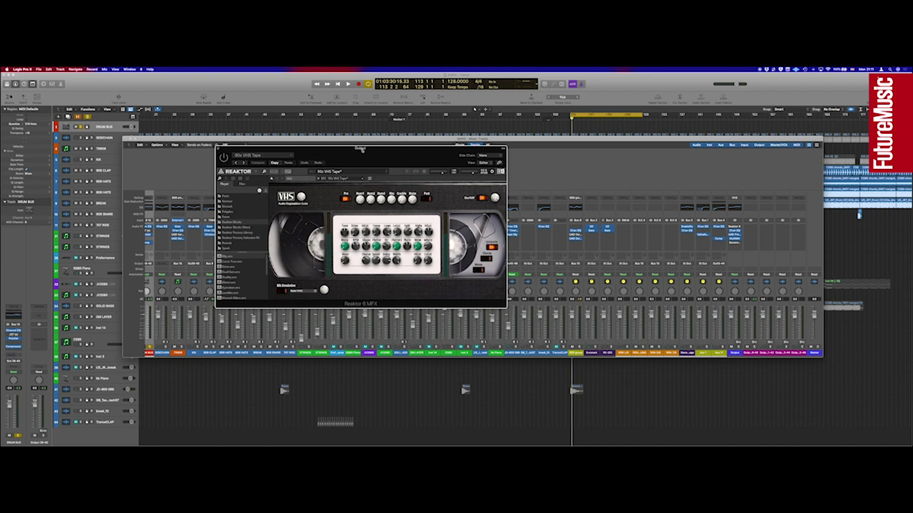
left_click_drag(362, 151, 426, 156)
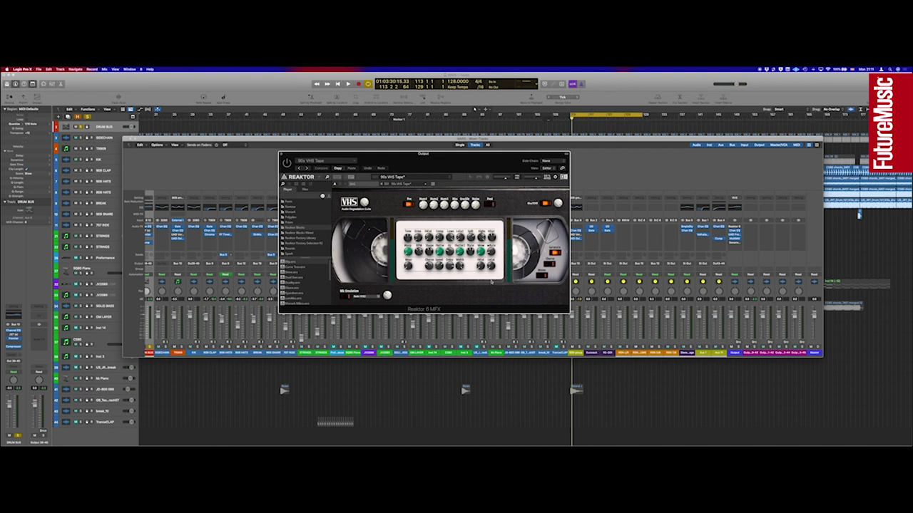
key("space")
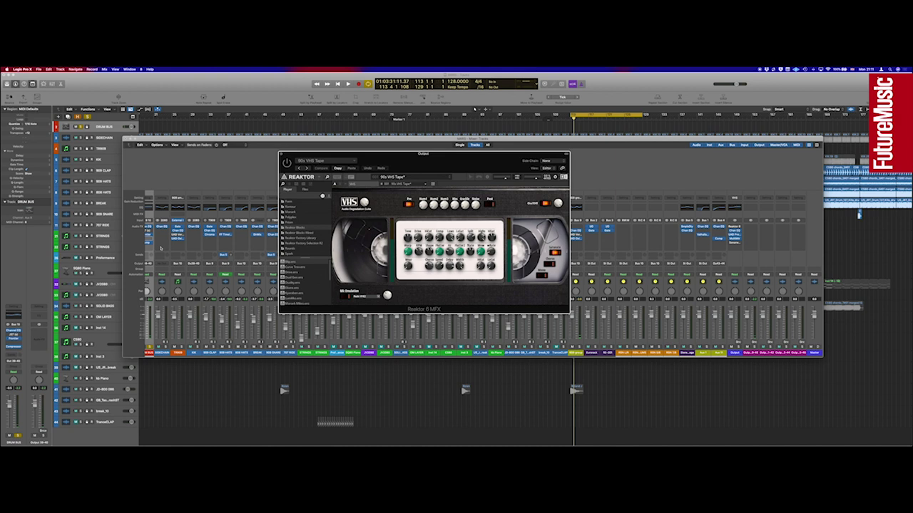
key("super+z")
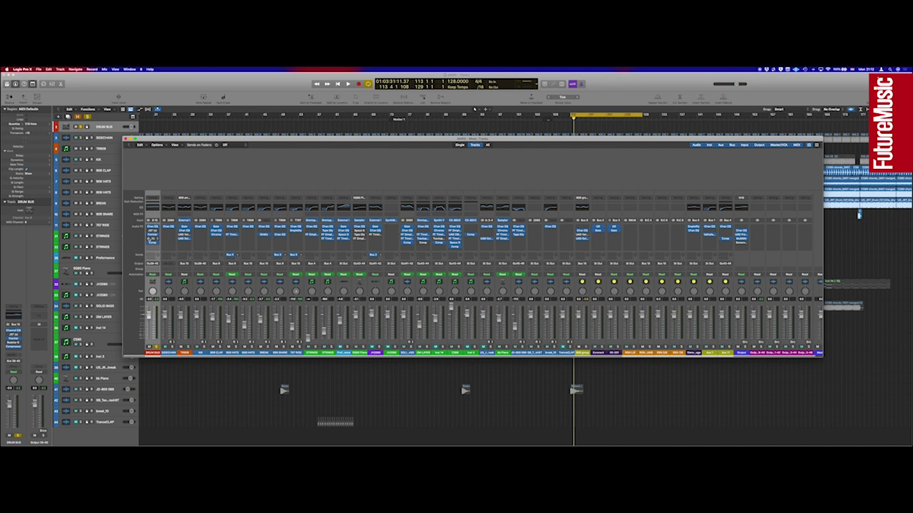
- Open the DRUM BUS Reaktor 6 insert with the 90s VHS Tape preset and audition the soloed drums with the effect on and off
left_click(152, 240)
key("space")
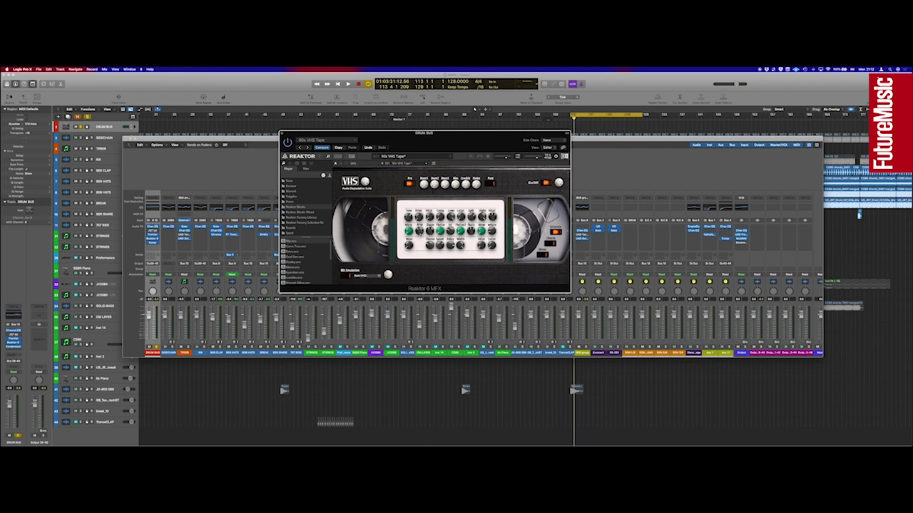
key("space")
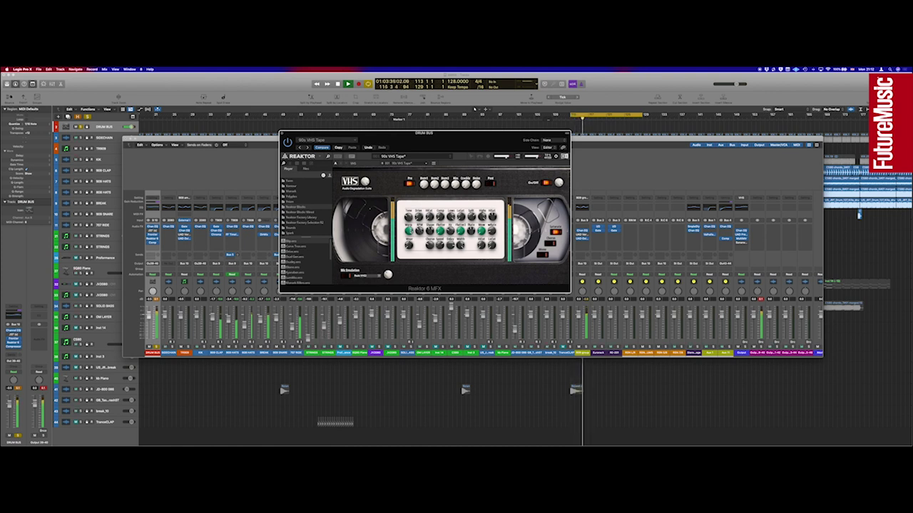
key("space")
key("space")
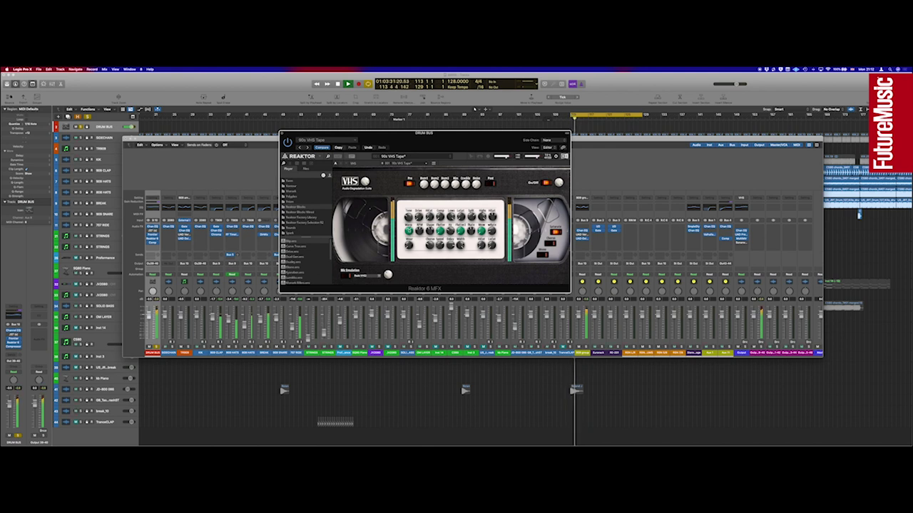
key("space")
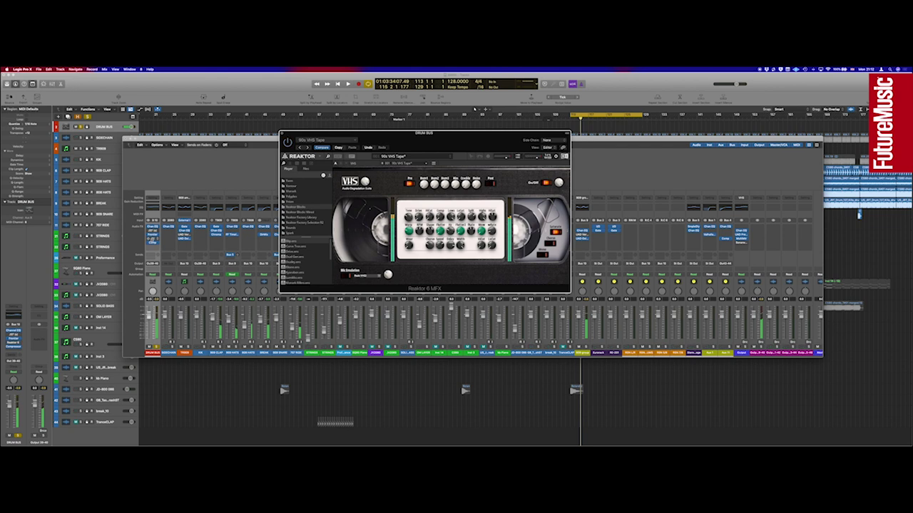
- Close the Reaktor plug-in and the mixer, and unsolo the DRUM BUS track
key("super+w")
key("BackSpace")
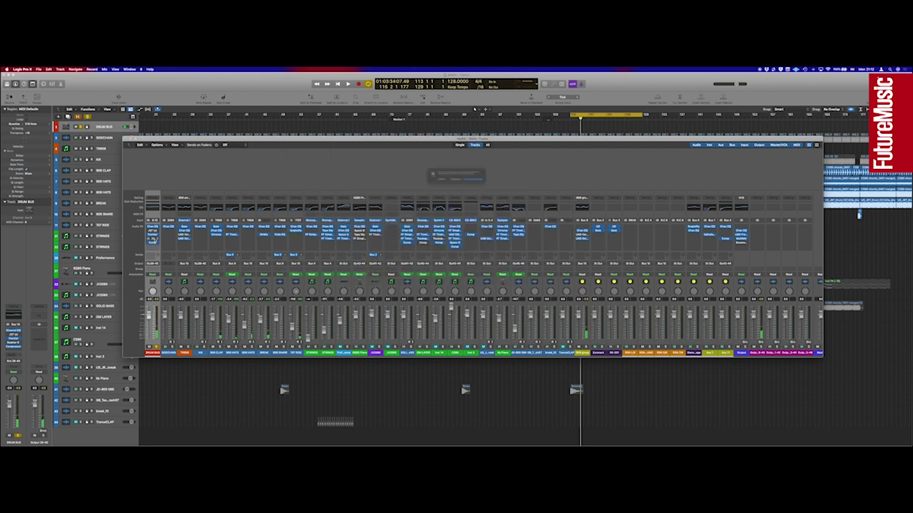
left_click(429, 186)
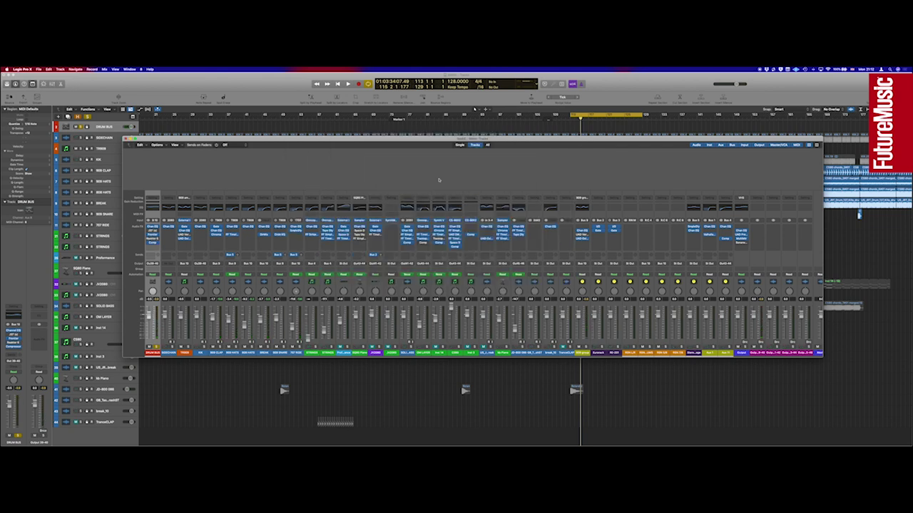
key("super+w")
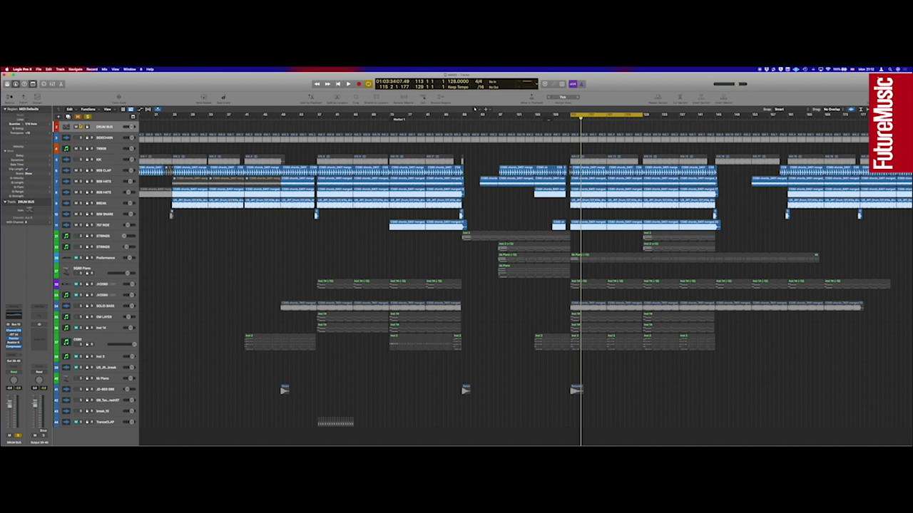
left_click(81, 127)
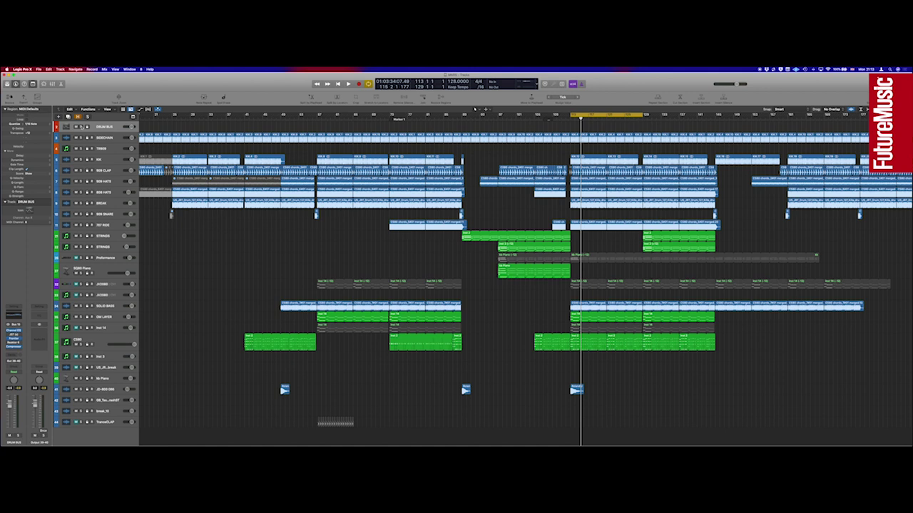
- Copy all regions of the arrangement to the empty stretch of timeline after the original and deselect the copy
scroll(474, 109, "down", 1)
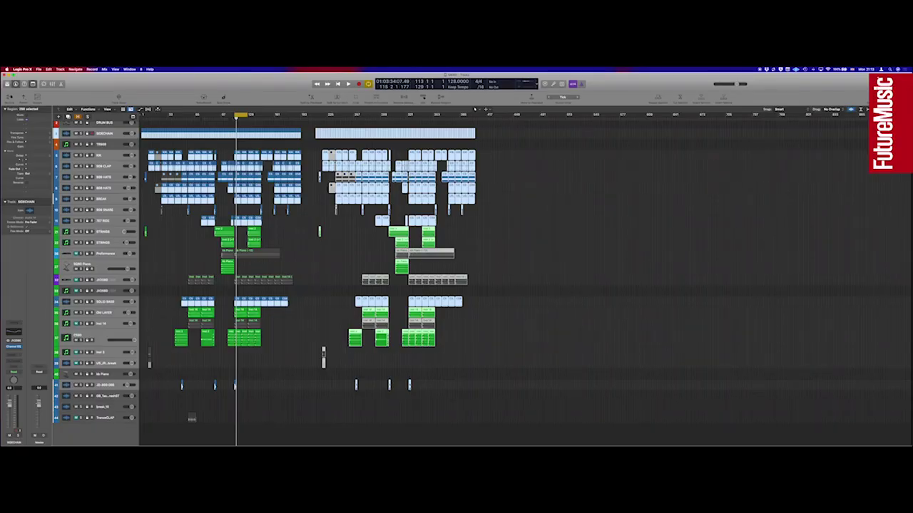
key("super+Right")
key("super+Right")
key("super+Right")
key("super+Right")
key("super+Right")
key("super+Right")
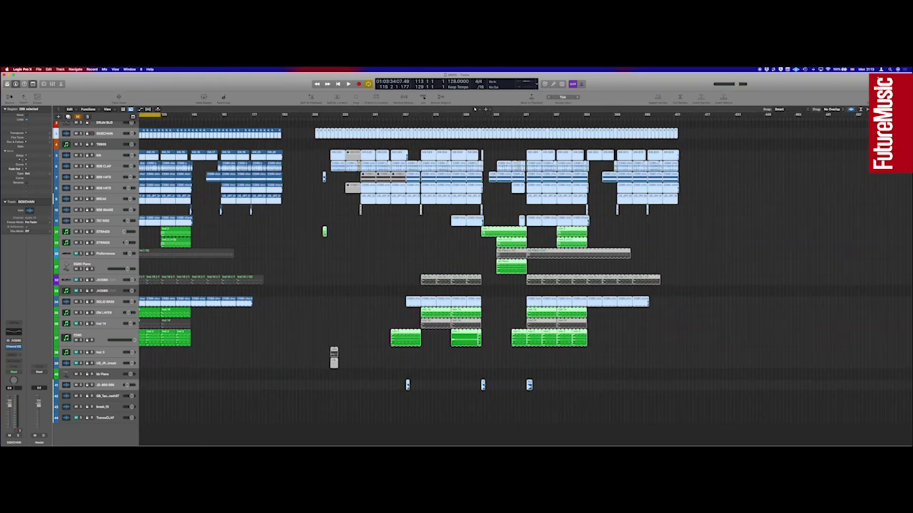
key("super+Left")
key("super+Left")
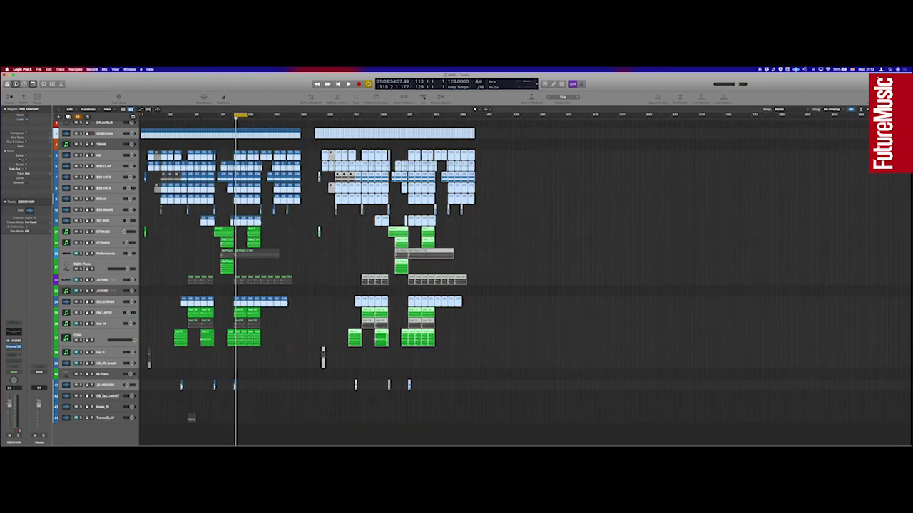
key("super+Right")
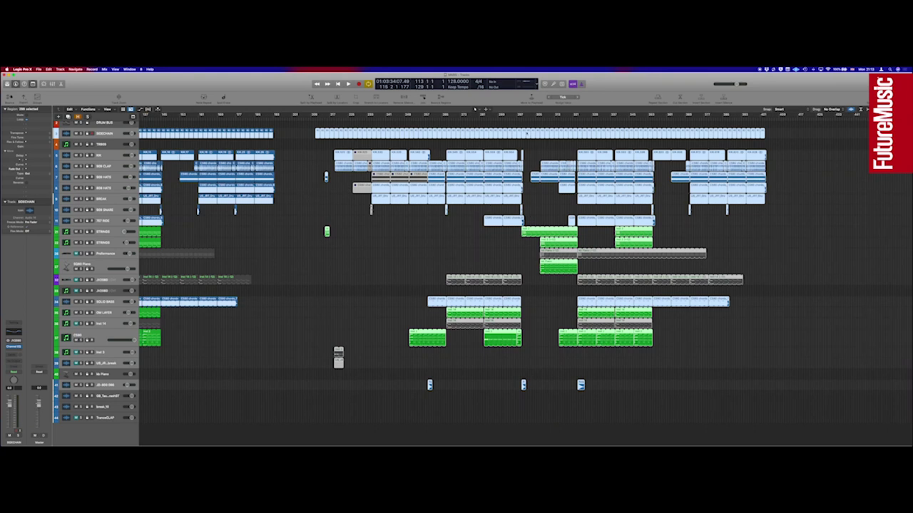
left_click(419, 241)
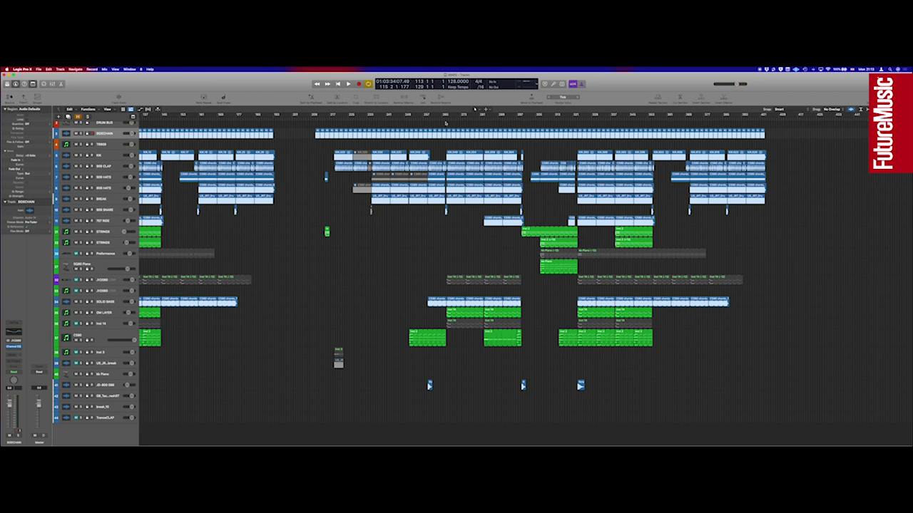
- Play the copied arrangement from the point where its SOLID BASS regions start
left_click(429, 119)
key("space")
key("space")
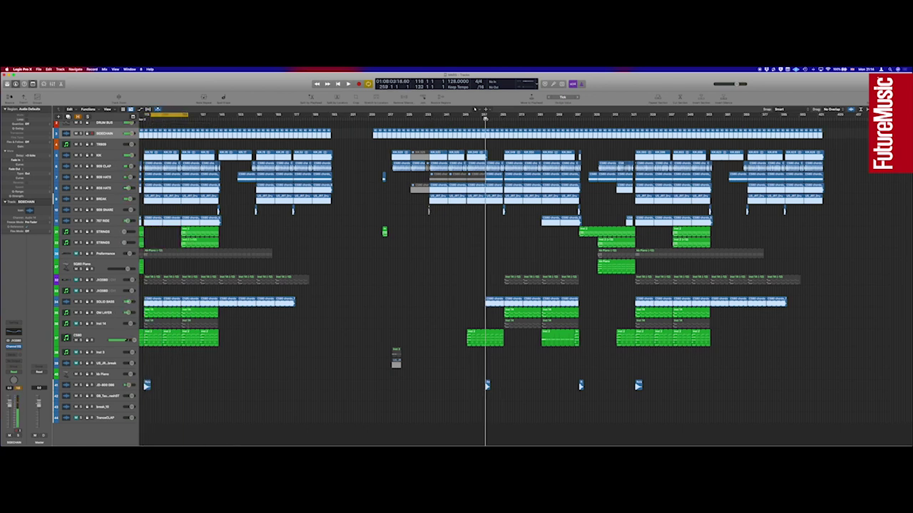
key("space")
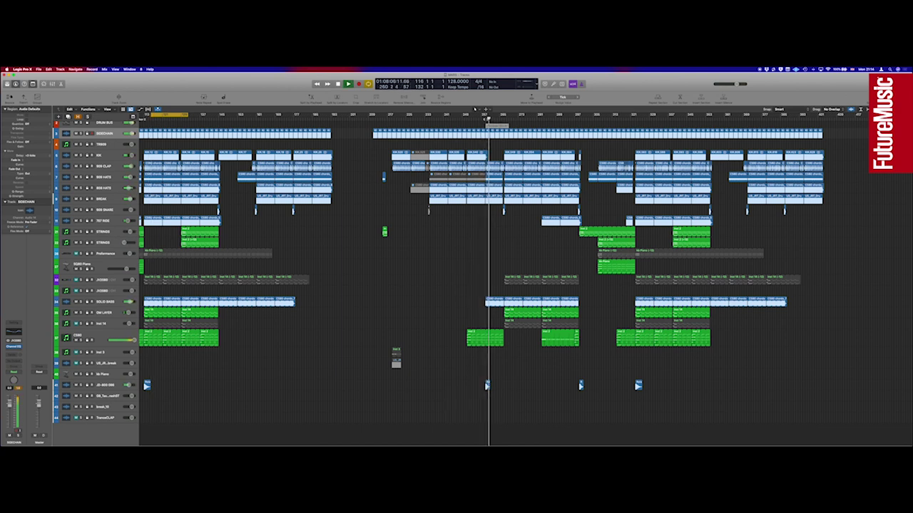
key("space")
- Delete the copy's drum regions that precede the SOLID BASS entry, from the kick down to the snare track, and erase their automation data
left_click_drag(486, 217, 376, 150)
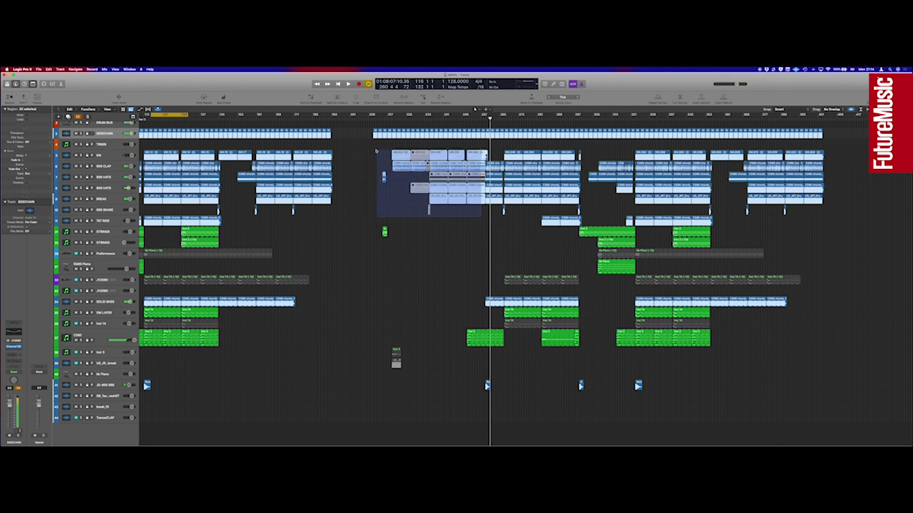
key("Delete")
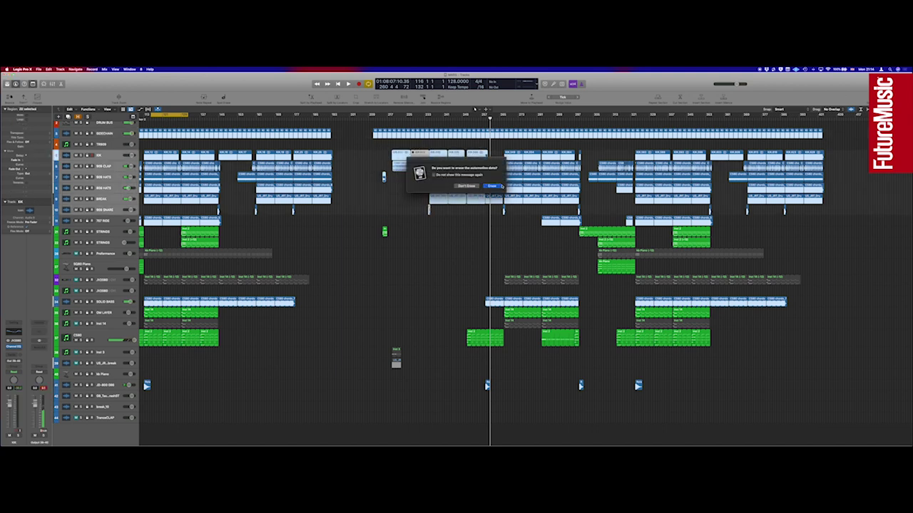
left_click(500, 186)
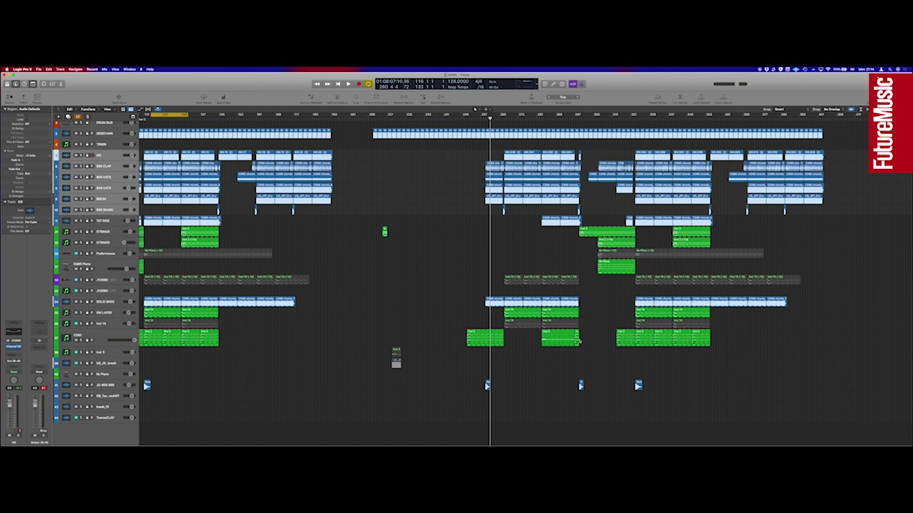
scroll(446, 231, "left", 5)
scroll(447, 231, "left", 4)
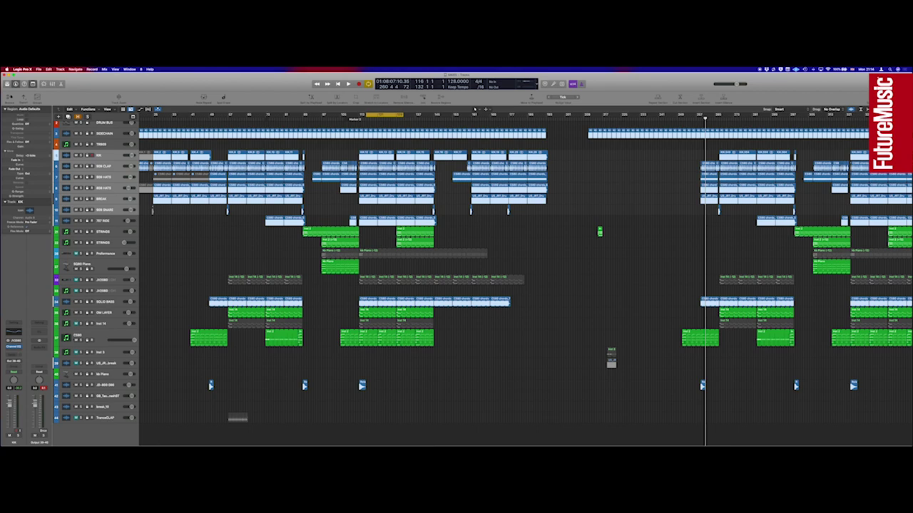
key("super+Left")
key("super+Left")
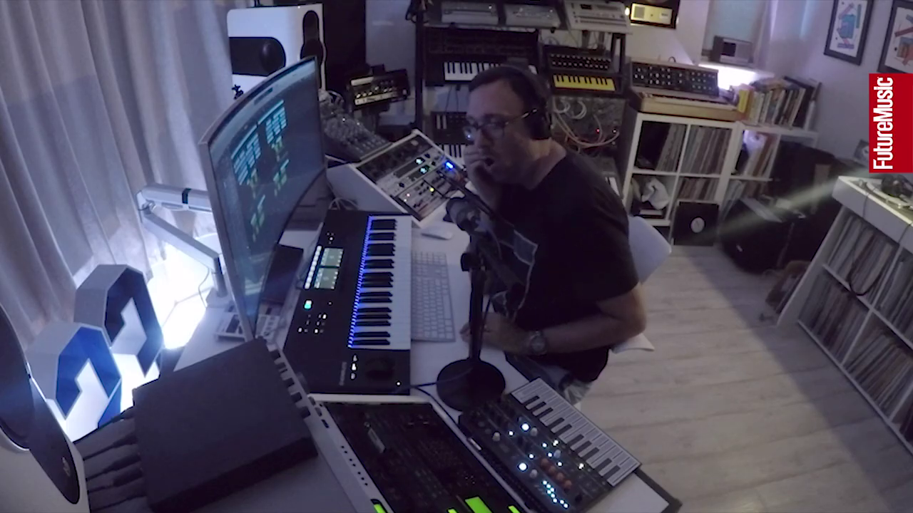